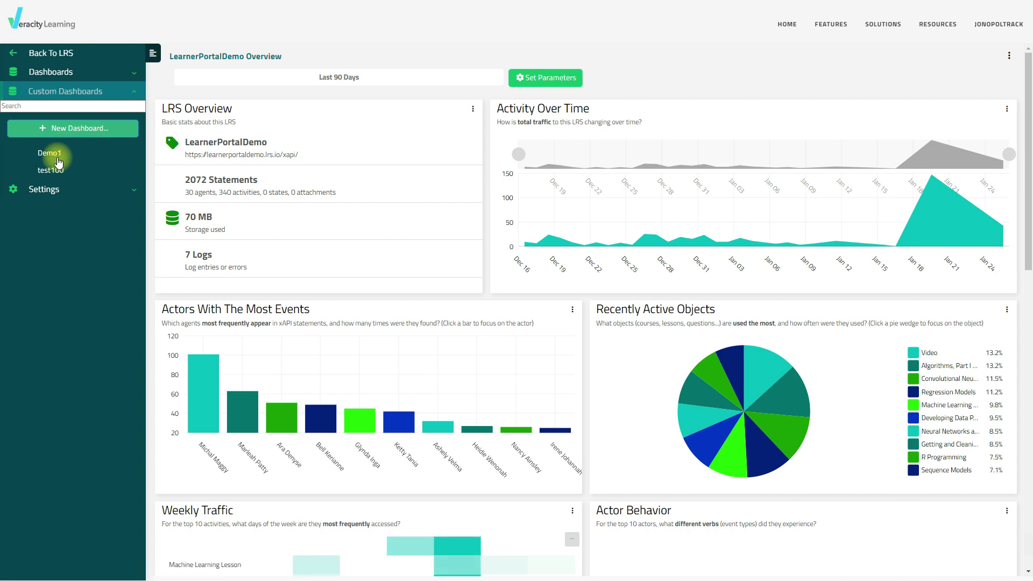
Open the Demo1 custom dashboard and look through its existing charts.
click(60, 153)
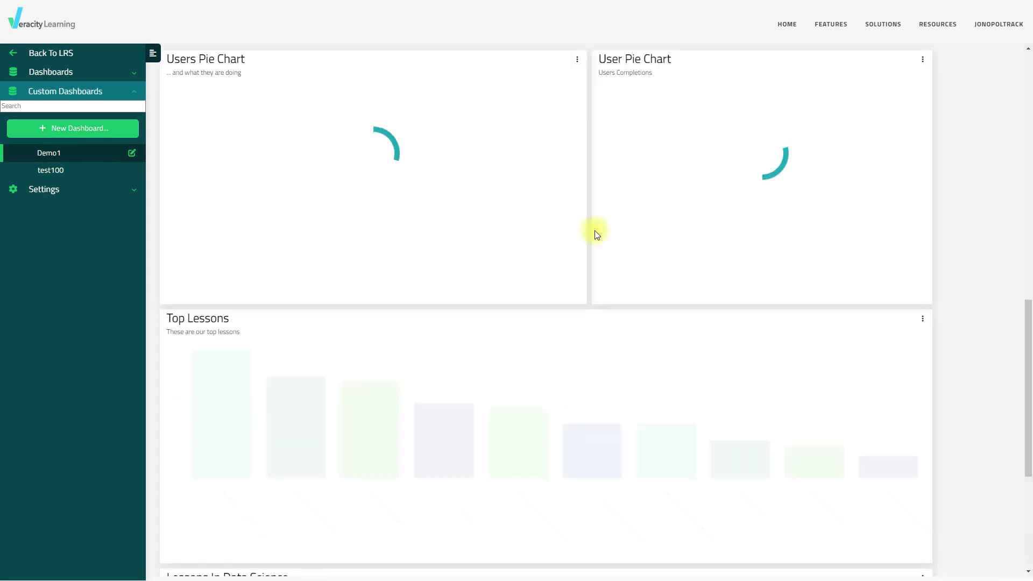
scroll(899, 291, up, 6)
scroll(923, 316, up, 7)
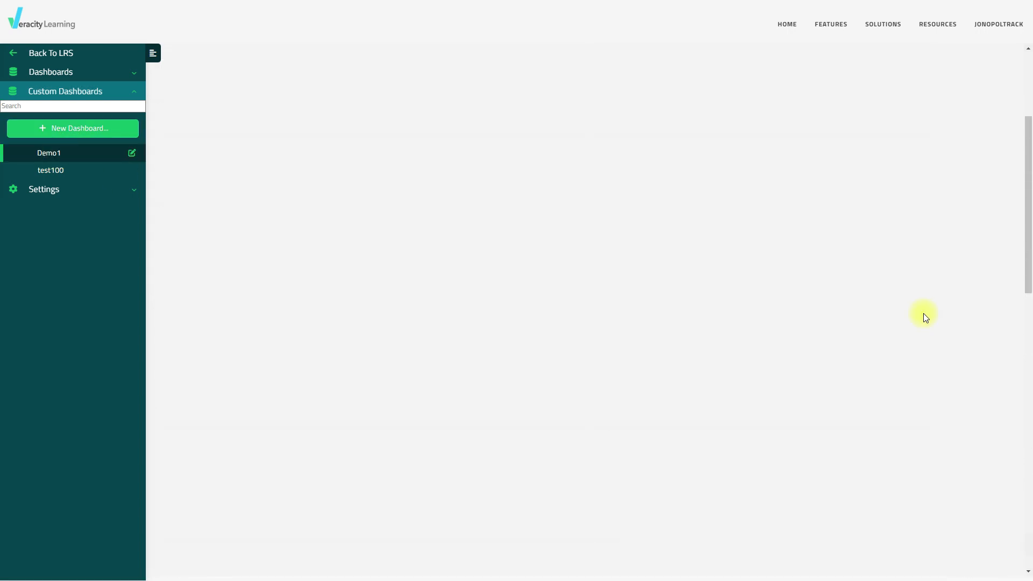
scroll(923, 316, down, 13)
scroll(923, 317, down, 4)
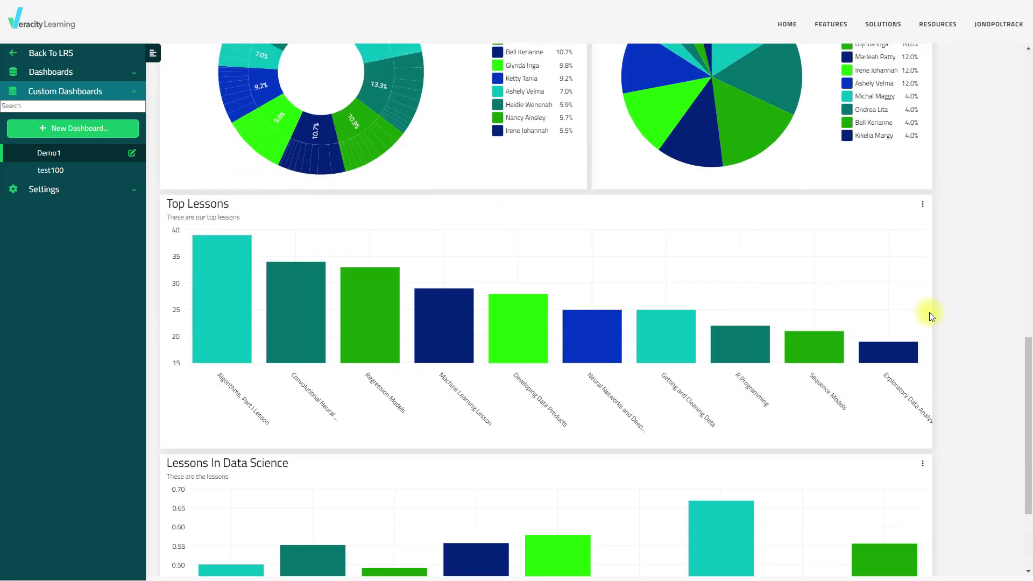
scroll(944, 311, down, 1)
scroll(882, 312, up, 6)
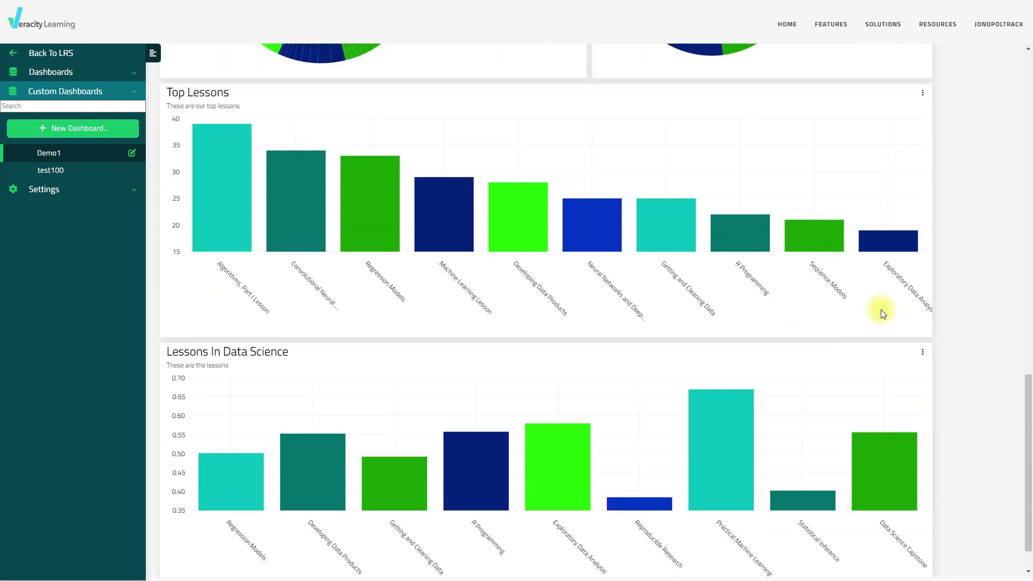
scroll(888, 281, up, 12)
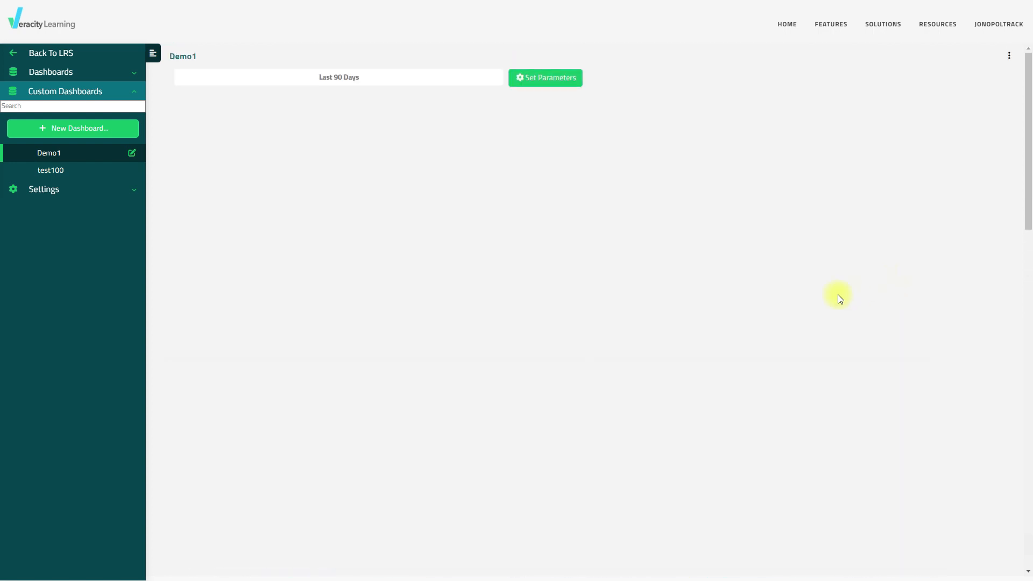
Start a new chart widget on the Demo1 dashboard, titled "Completions" with the subtitle "Completions Over Time".
click(131, 152)
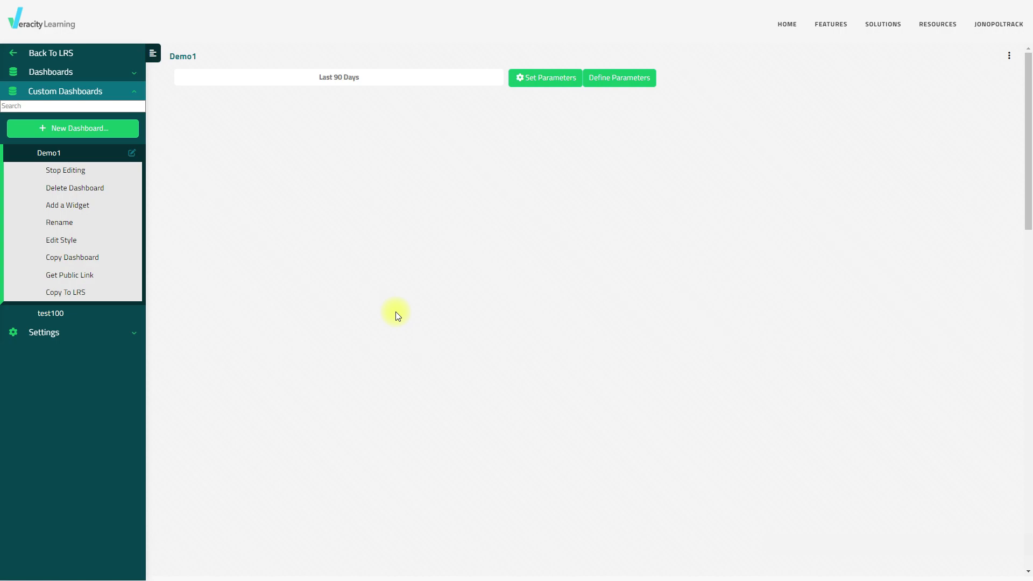
click(86, 205)
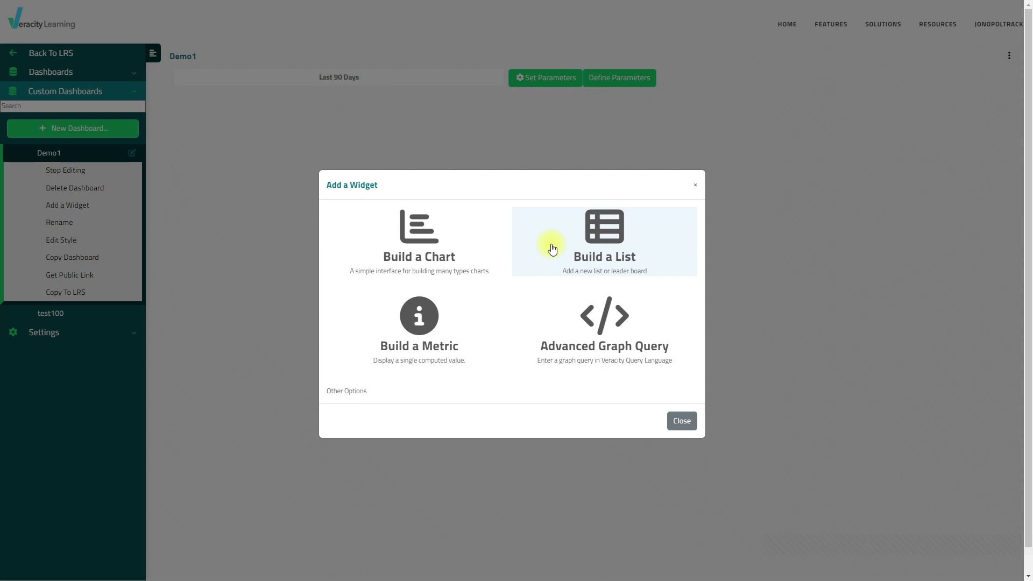
click(413, 234)
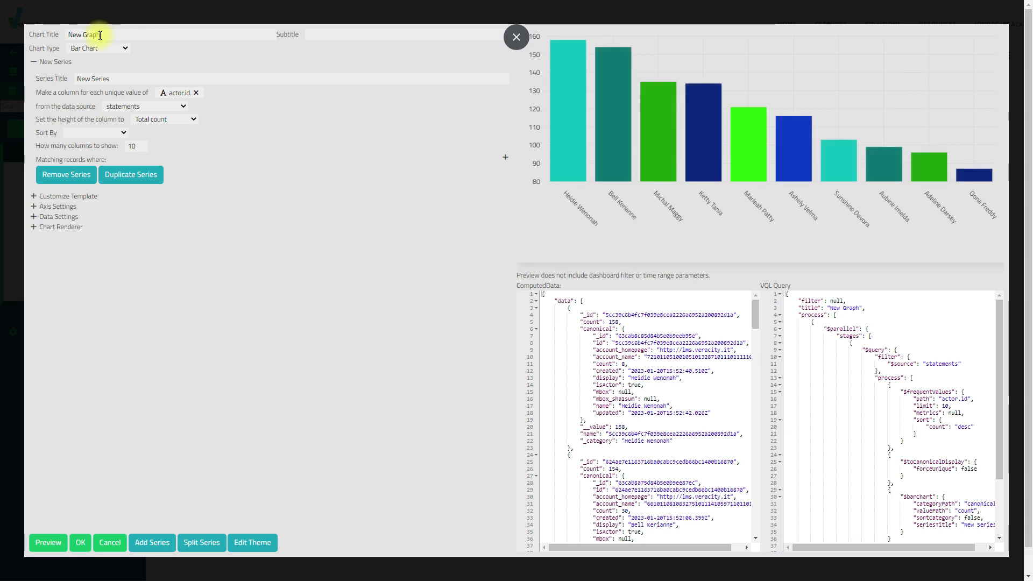
click(57, 33)
text(Completions)
key(Tab)
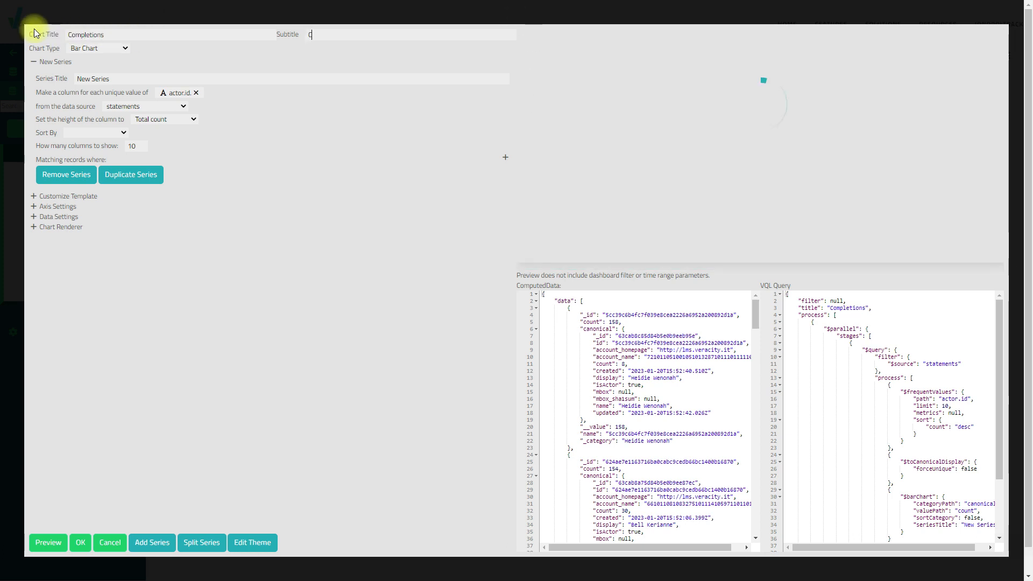
text(Completions o)
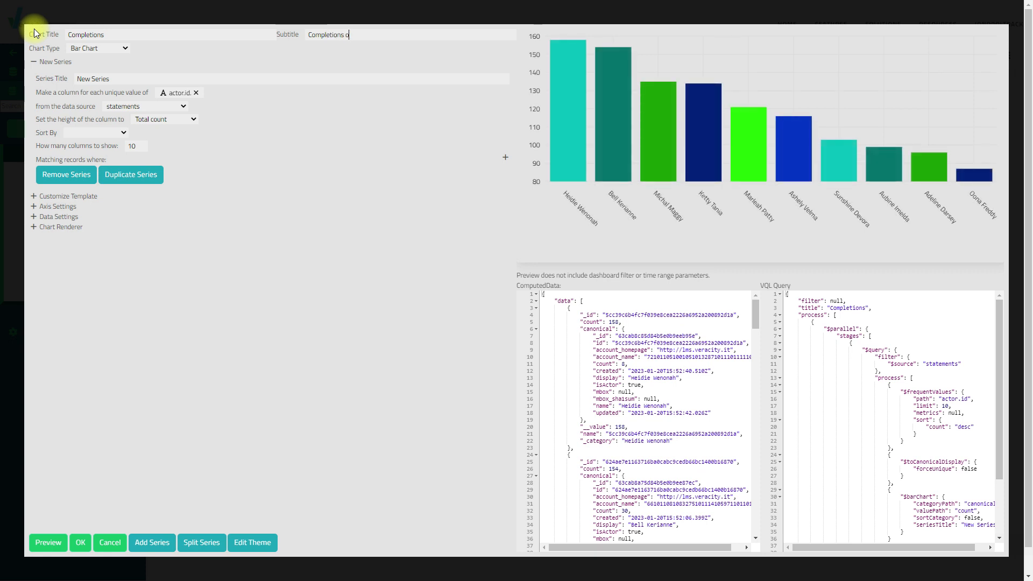
text(fver Time)
Make the chart a Time Series Chart that uses timestamp as its time value field.
click(107, 48)
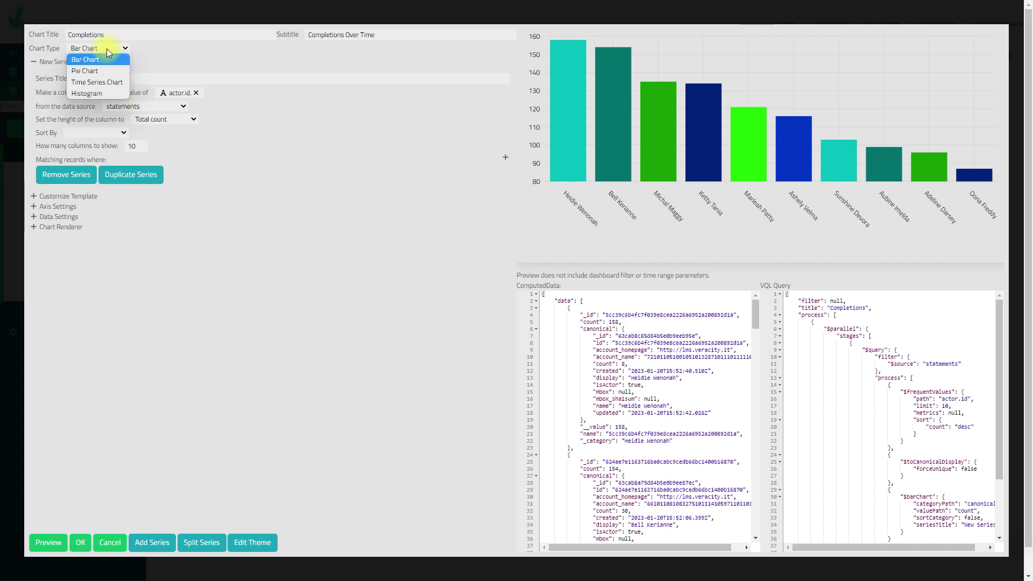
click(102, 81)
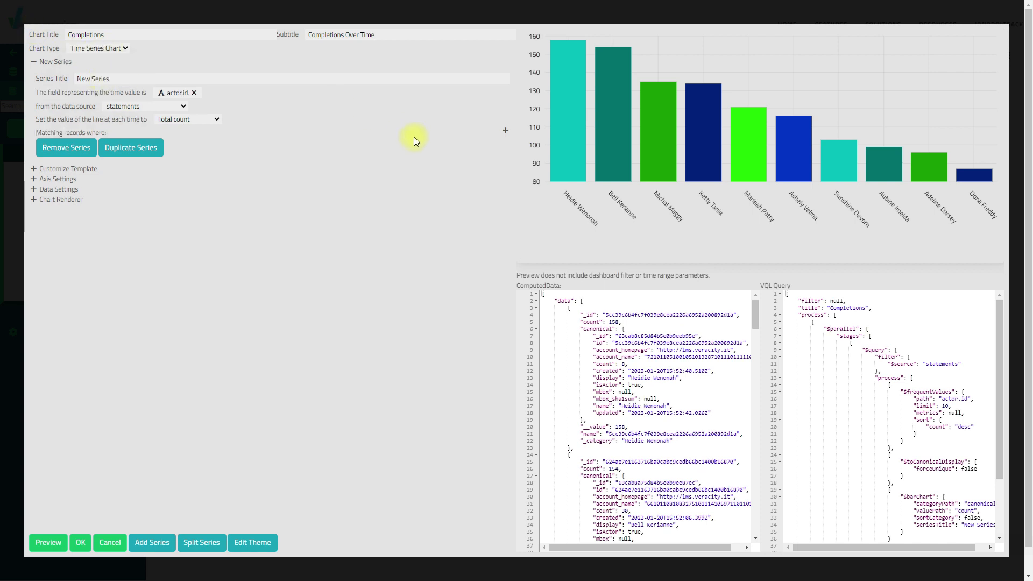
click(194, 93)
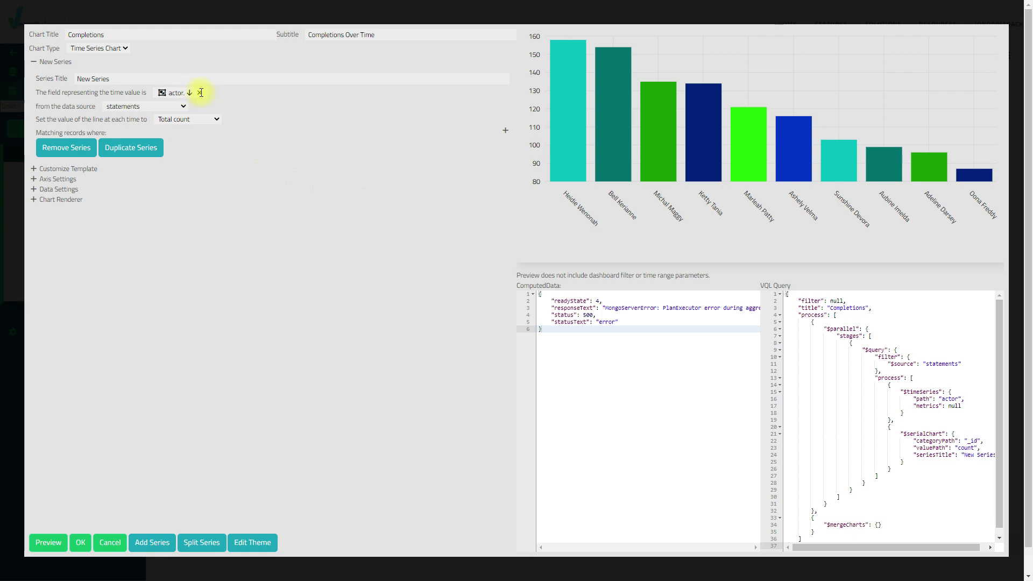
click(199, 93)
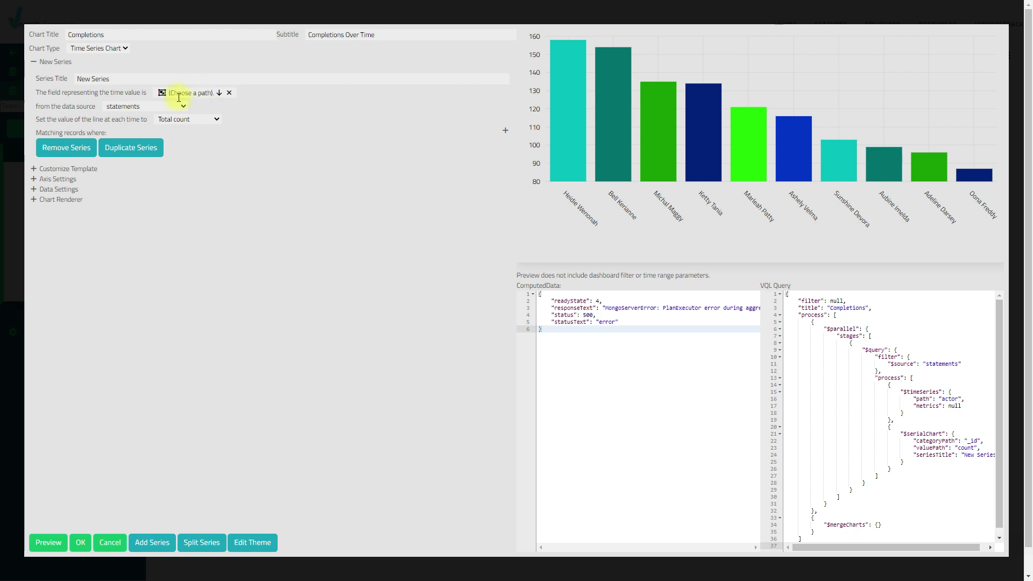
click(219, 94)
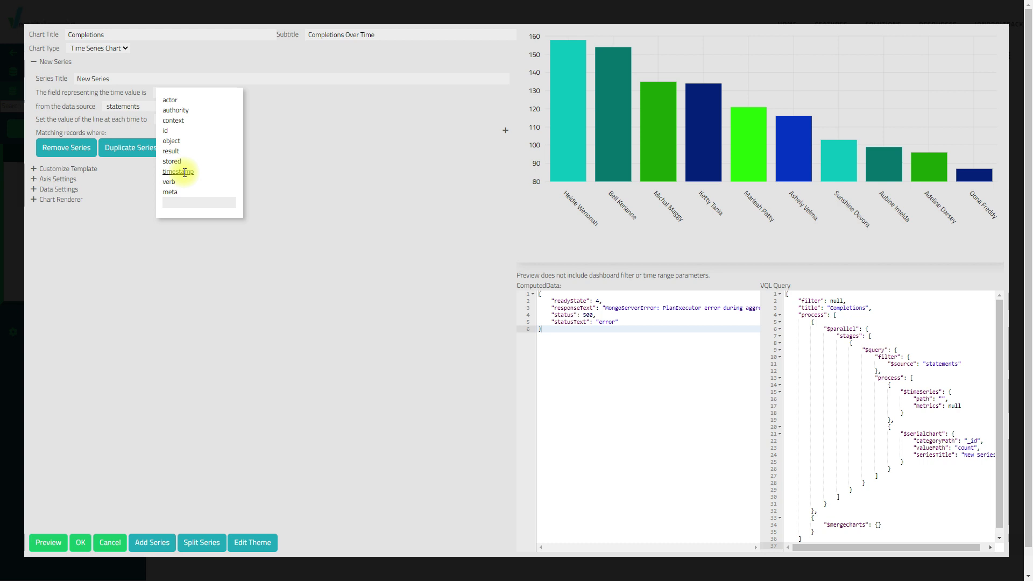
click(185, 172)
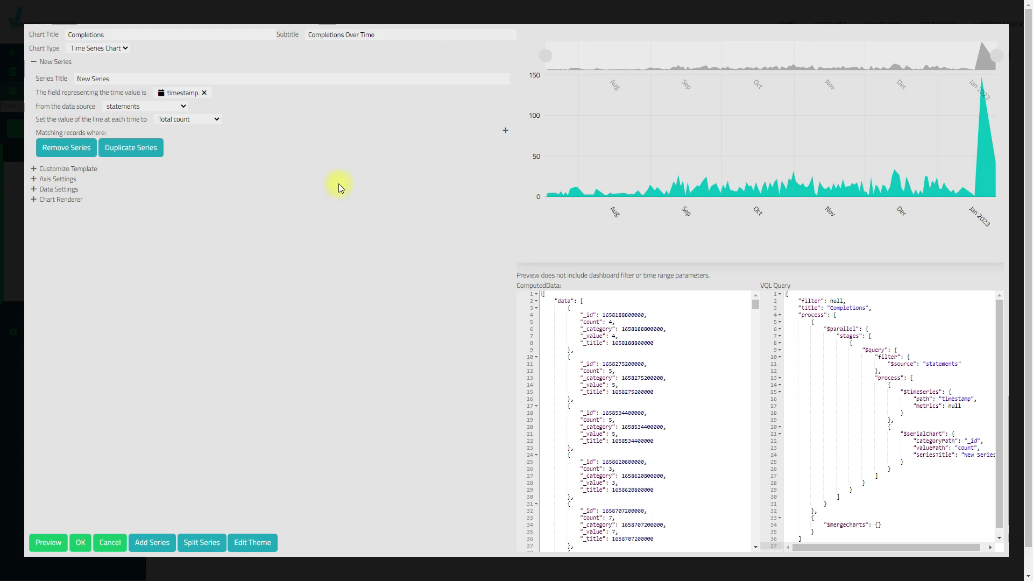
click(505, 132)
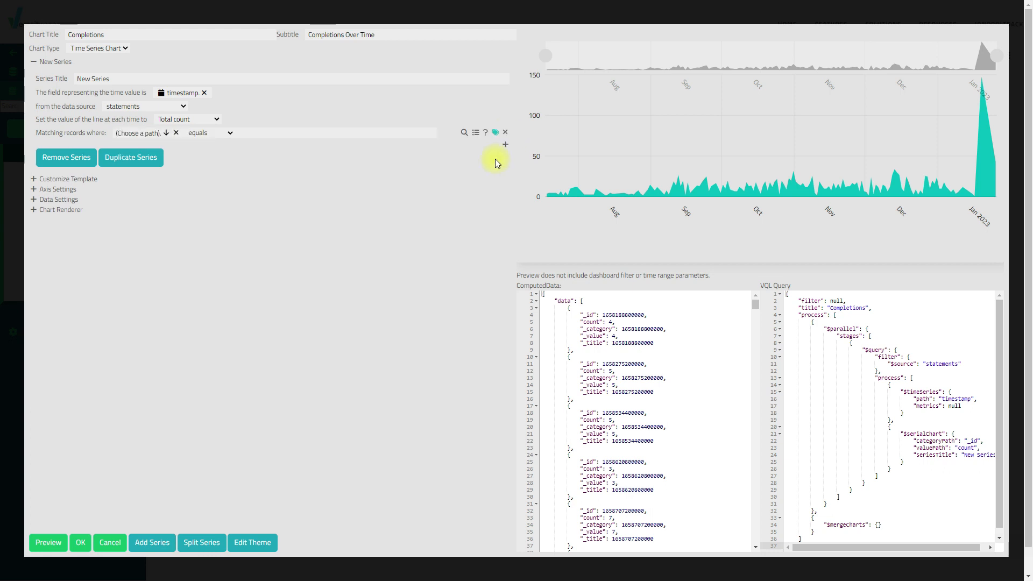
click(165, 134)
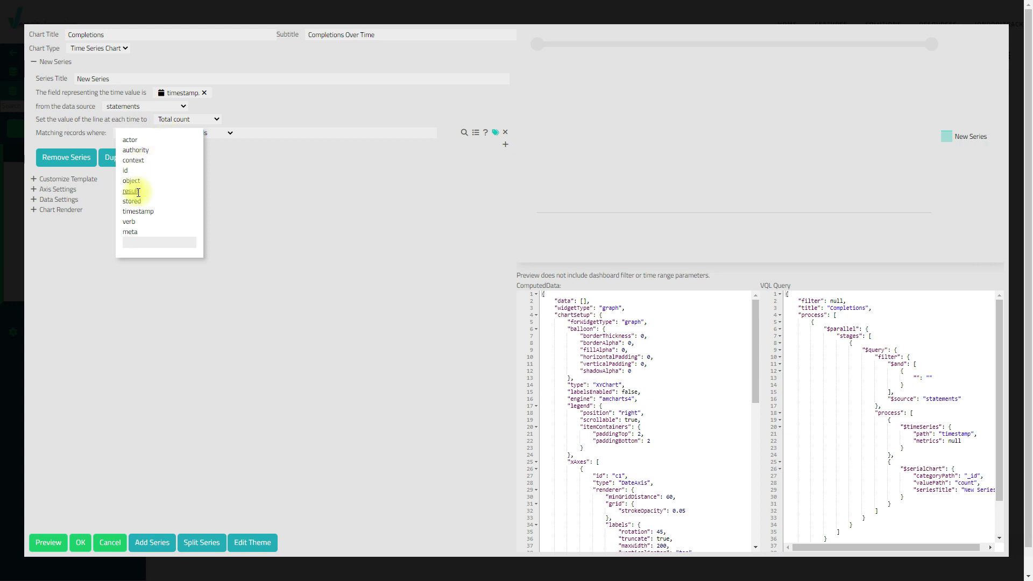
click(130, 221)
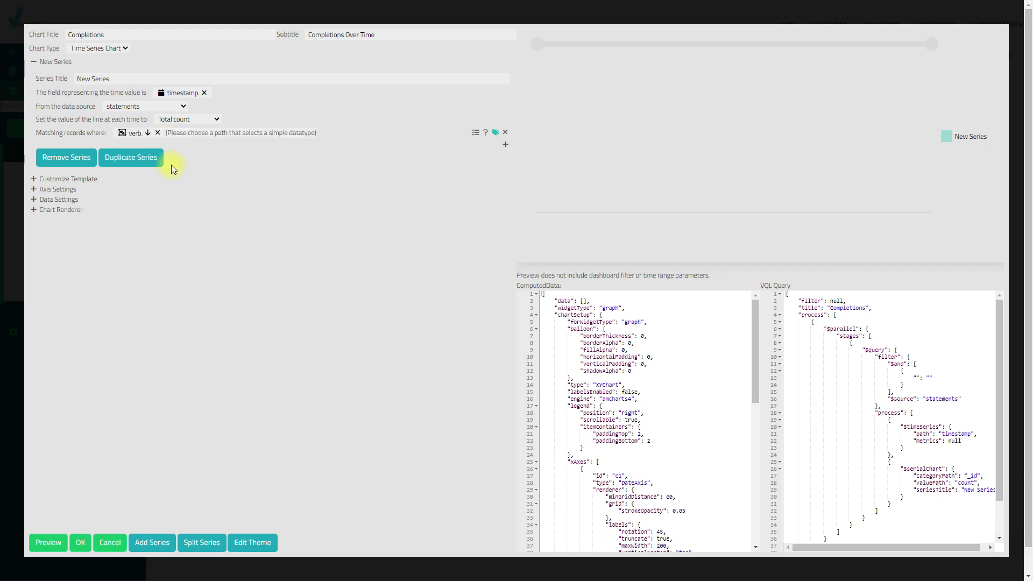
click(149, 134)
click(142, 152)
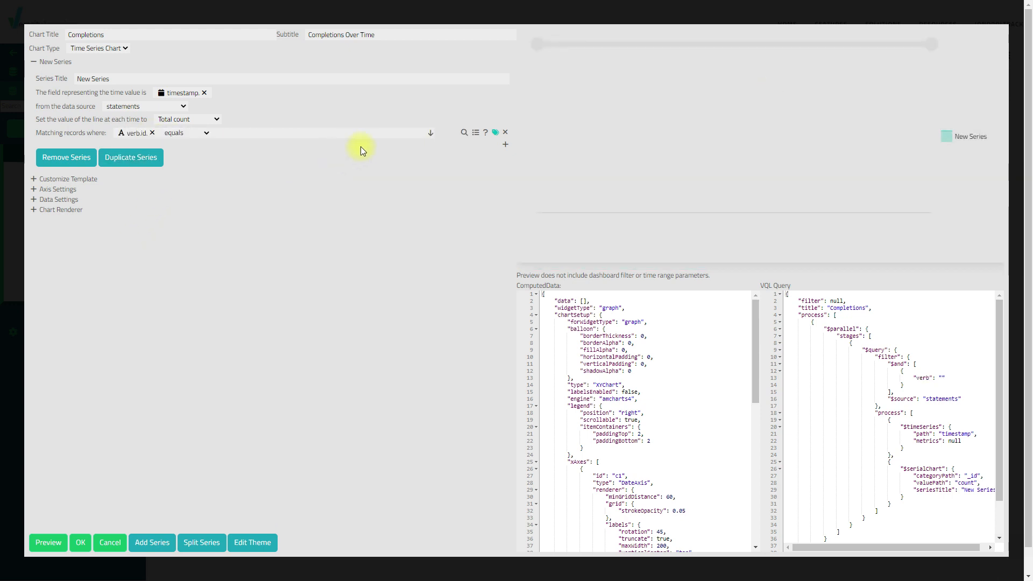
click(430, 135)
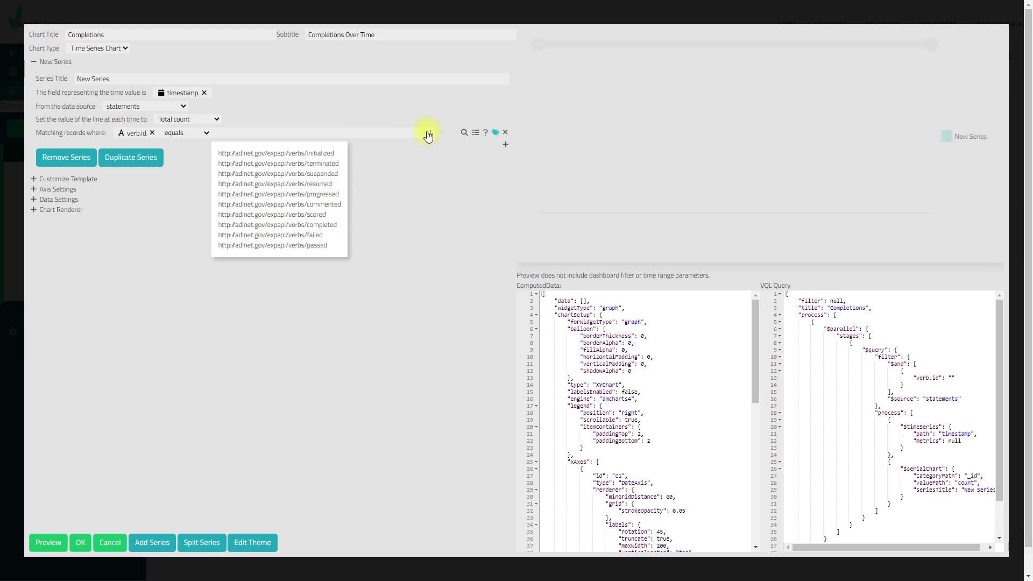
click(321, 225)
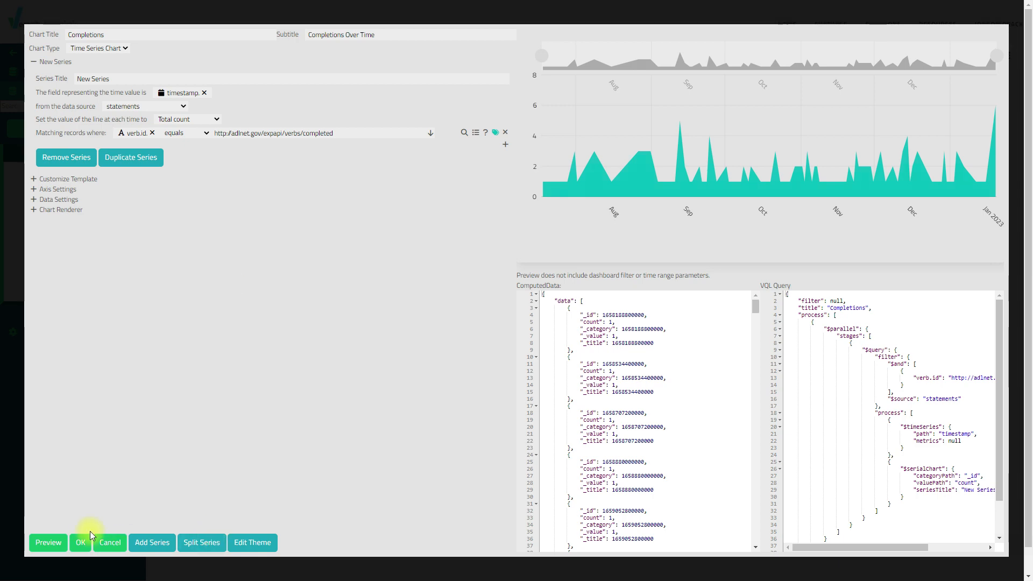
click(84, 544)
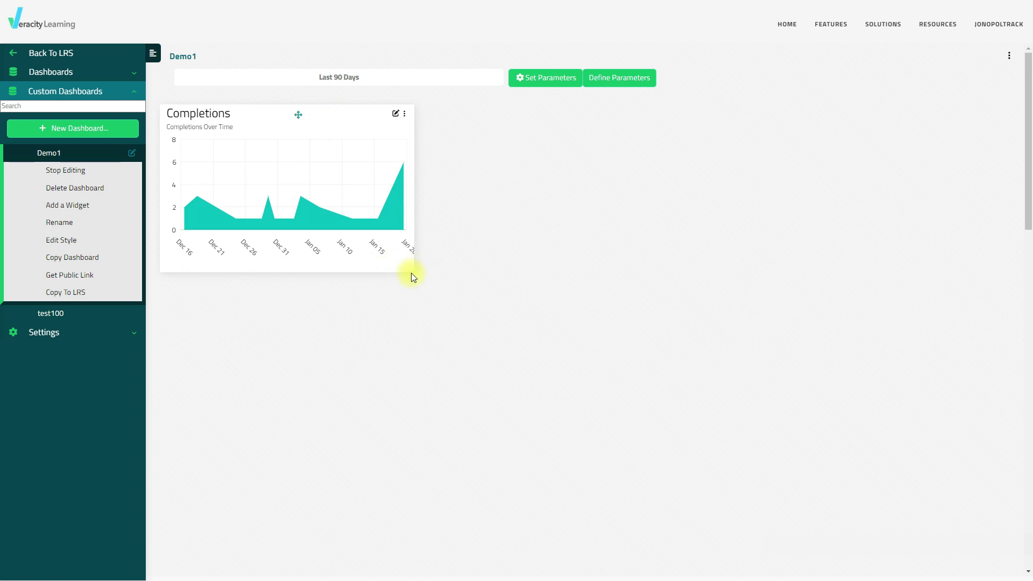
Enlarge the Completions widget to span most of the dashboard's width and move it lower on the dashboard.
drag(413, 276, 812, 278)
drag(519, 114, 523, 344)
scroll(619, 270, down, 3)
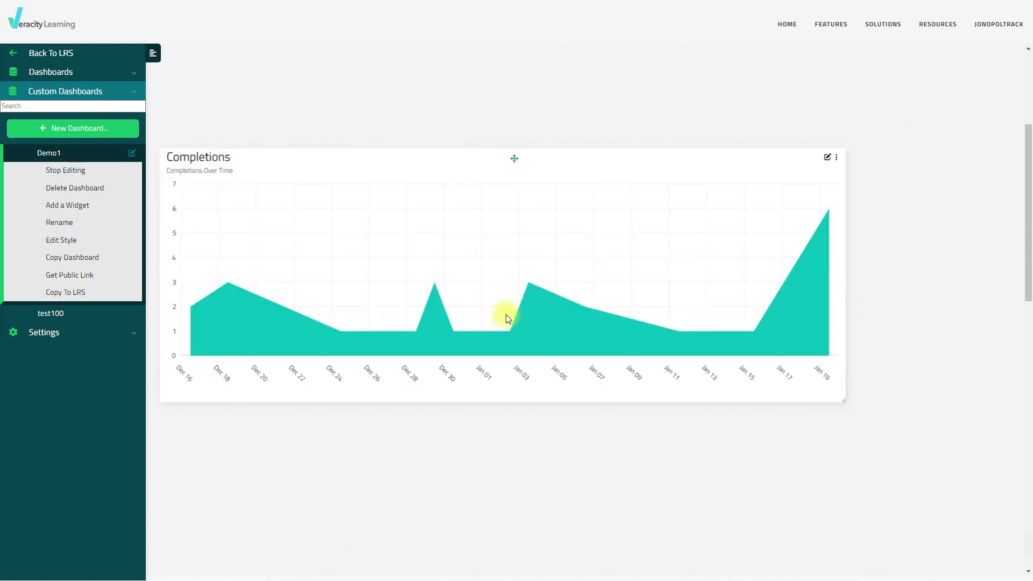
Set the dashboard's time range to All Time.
scroll(450, 241, up, 4)
click(368, 77)
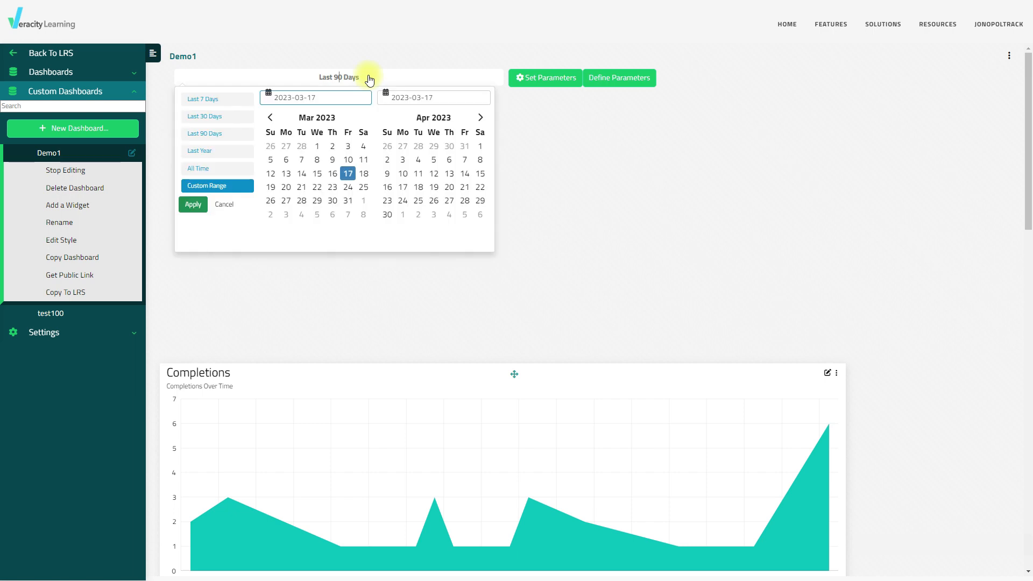
click(205, 168)
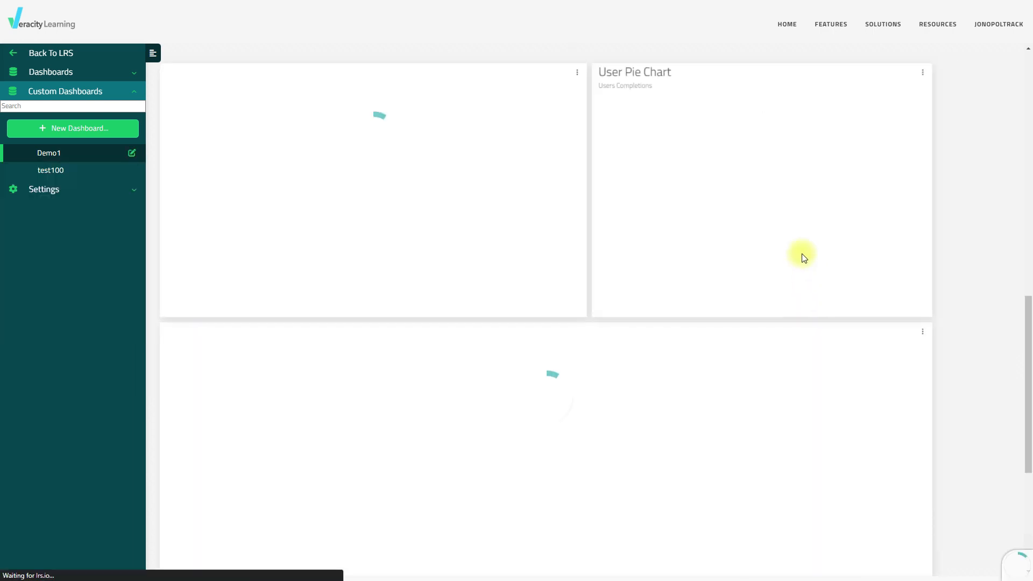
Zoom the Completions chart's timeline to about September 3 through September 20.
scroll(787, 240, up, 10)
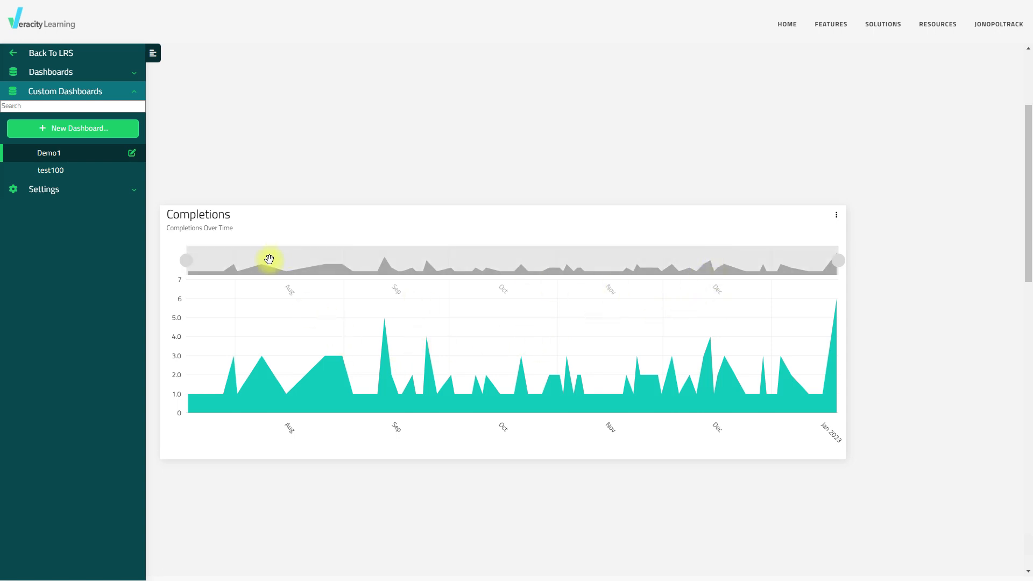
mouse_move(189, 261)
mouse_down()
mouse_move(451, 262)
mouse_move(192, 251)
mouse_up()
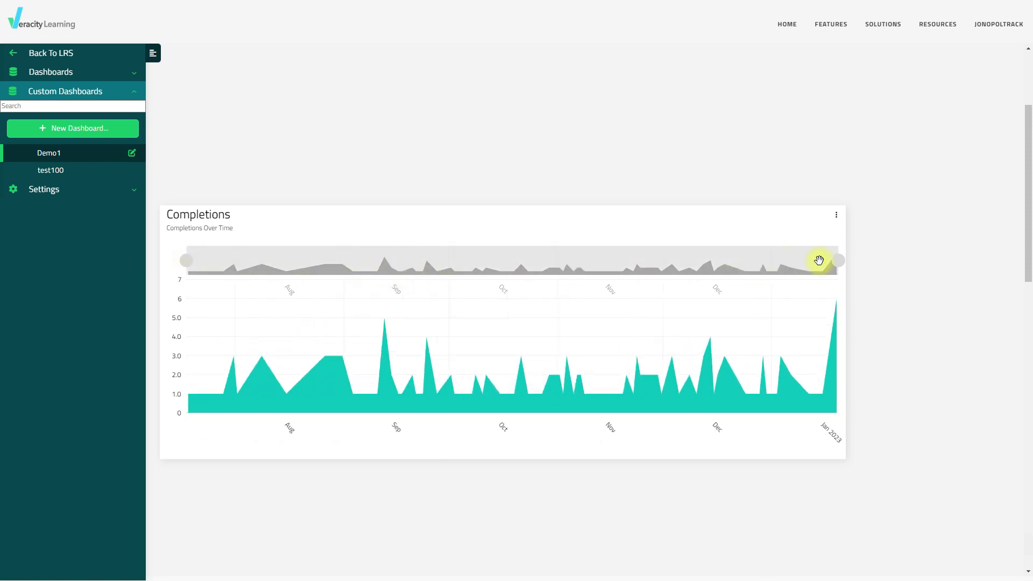
drag(836, 261, 415, 260)
drag(186, 260, 350, 271)
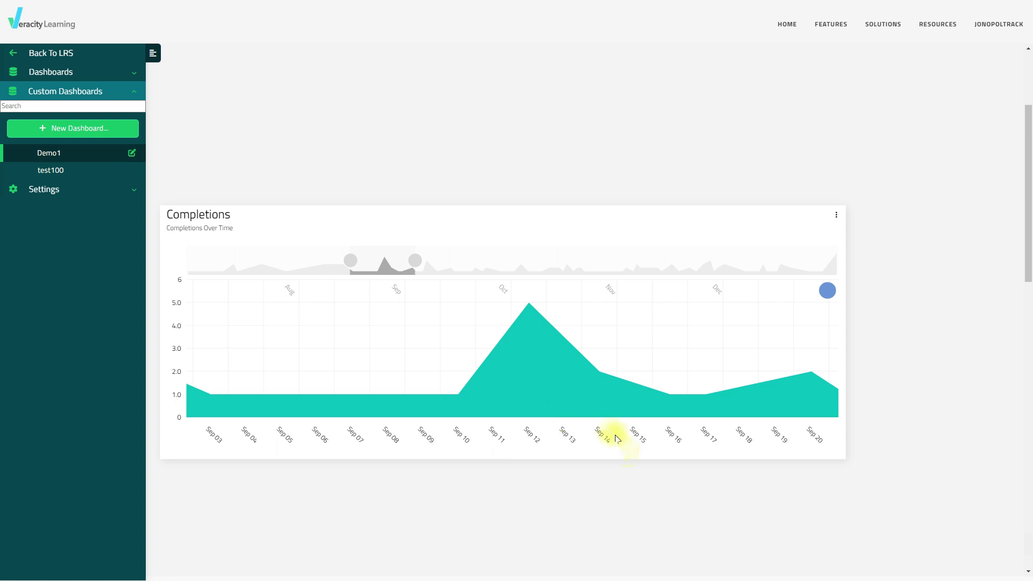
Edit the Demo1 dashboard and begin building a new chart widget for it.
scroll(670, 396, up, 3)
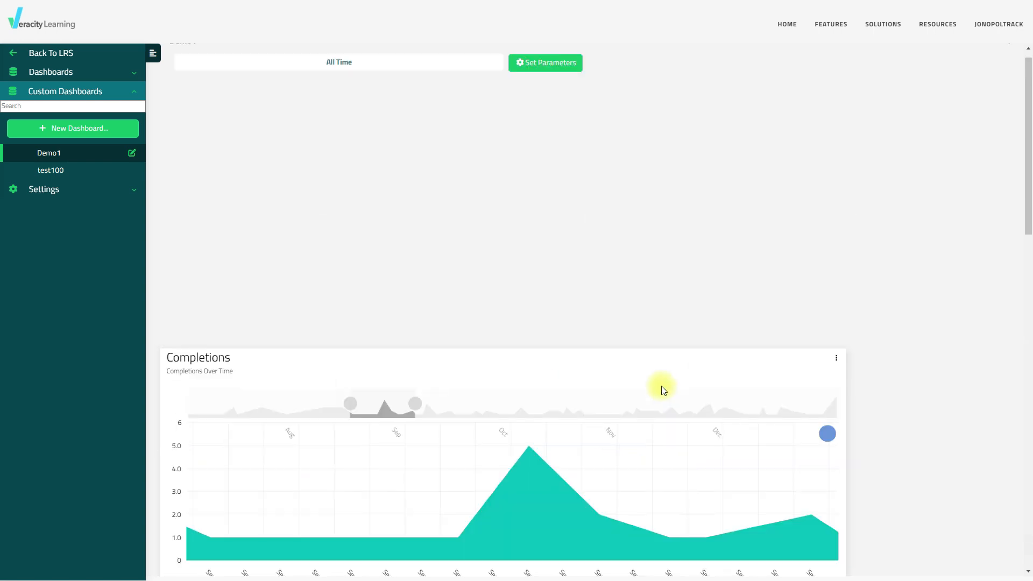
scroll(655, 376, down, 1)
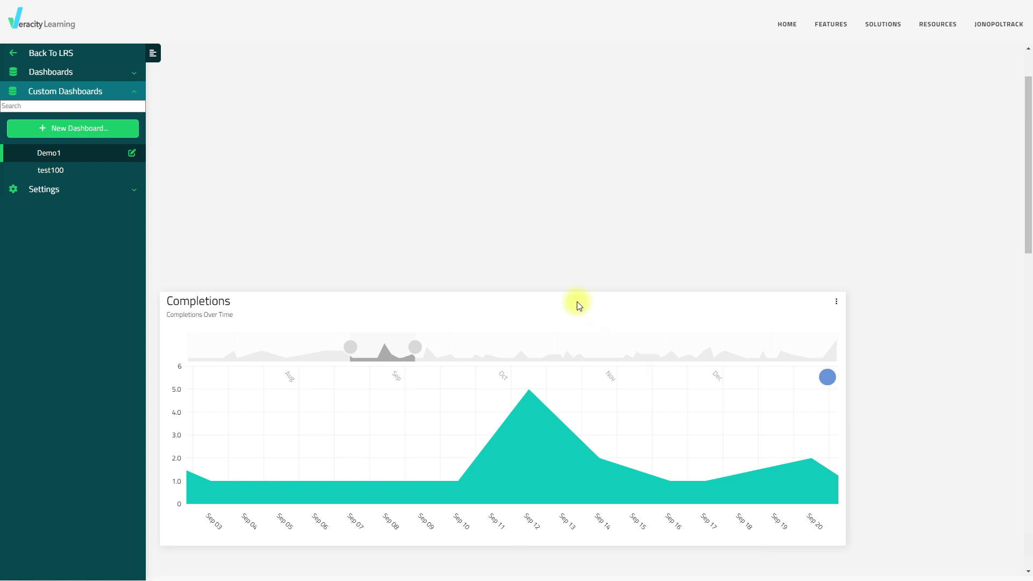
scroll(371, 220, up, 1)
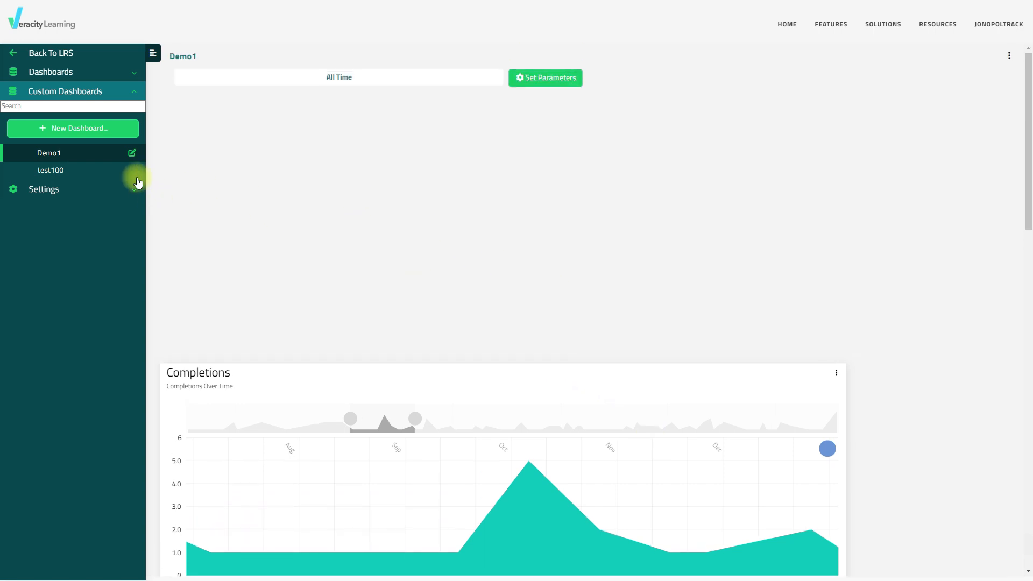
click(132, 156)
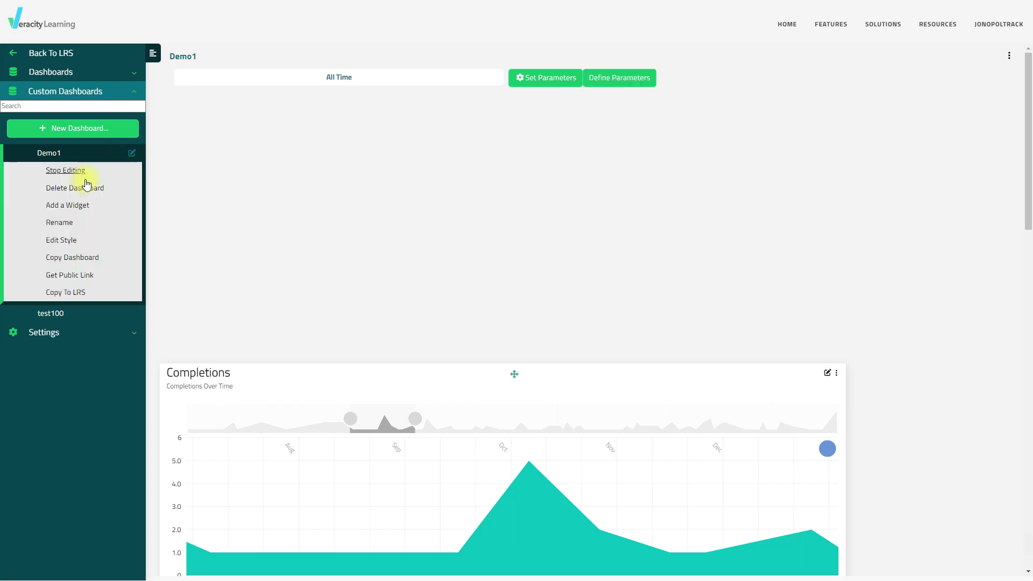
click(76, 205)
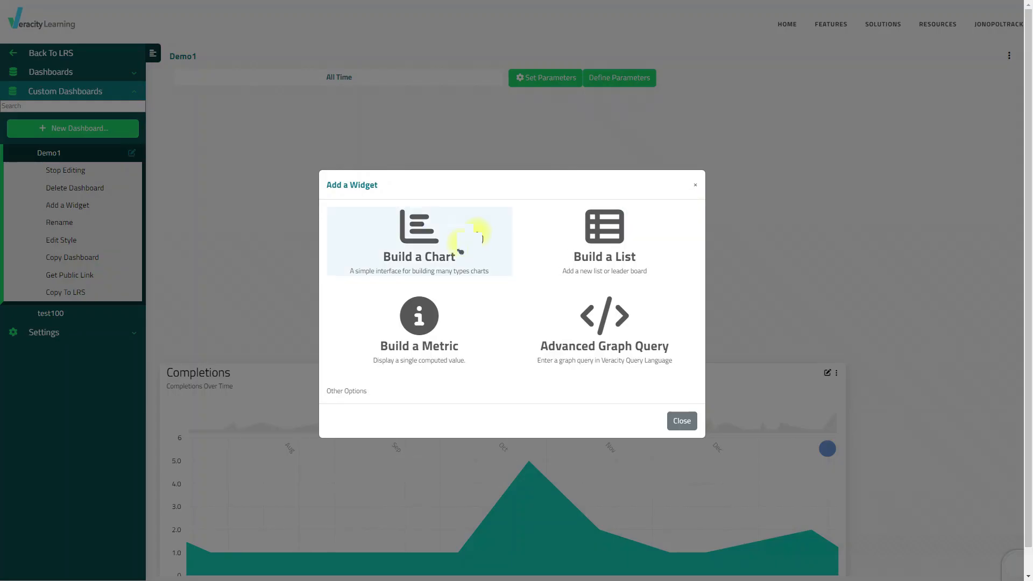
click(474, 245)
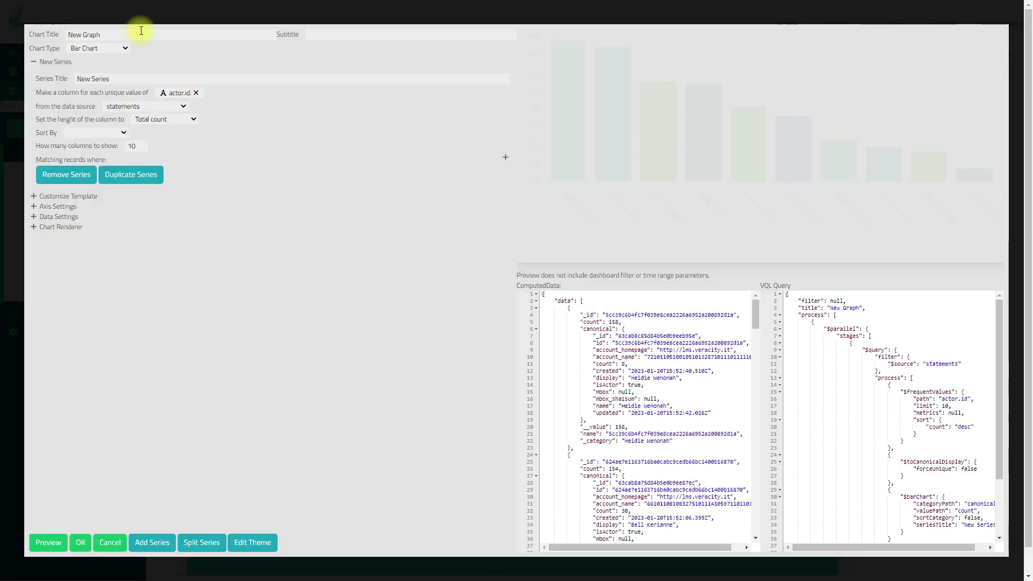
Title the new chart "All Data Science Stuff".
drag(133, 31, 42, 30)
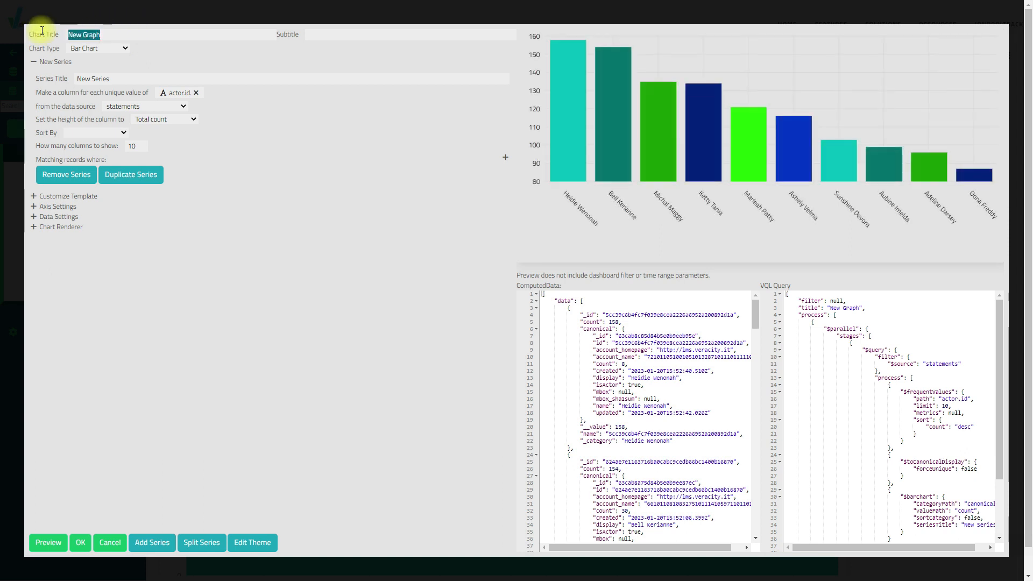
text(All Data S)
text(cience)
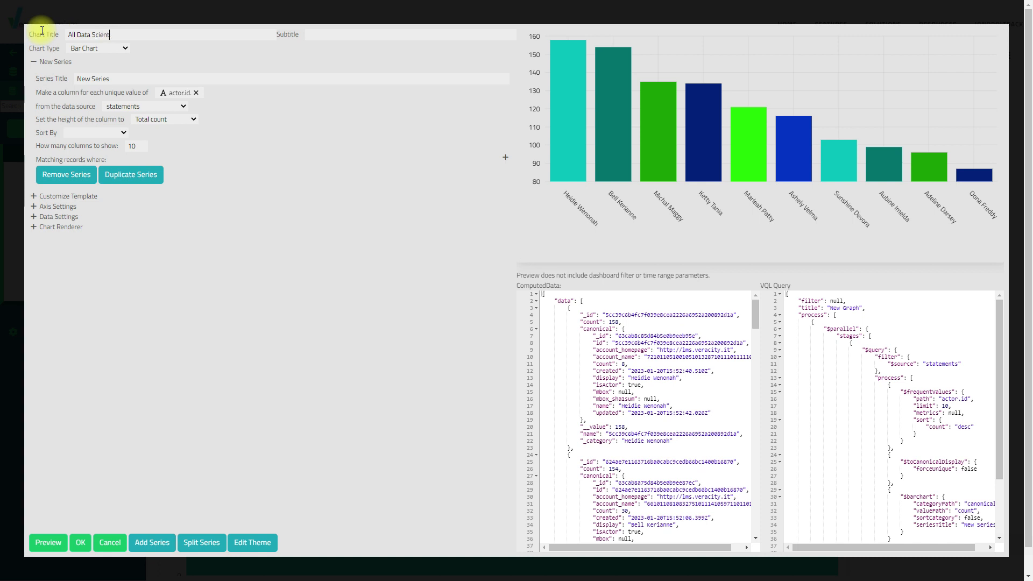
text( Stuff)
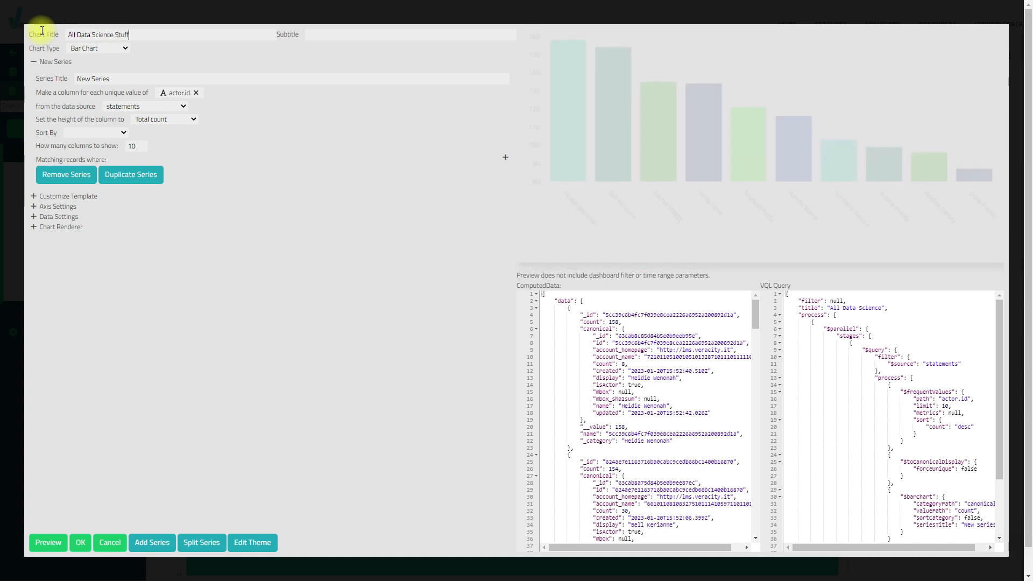
Make the chart a Time Series Chart with timestamp as the field representing the time value.
click(111, 46)
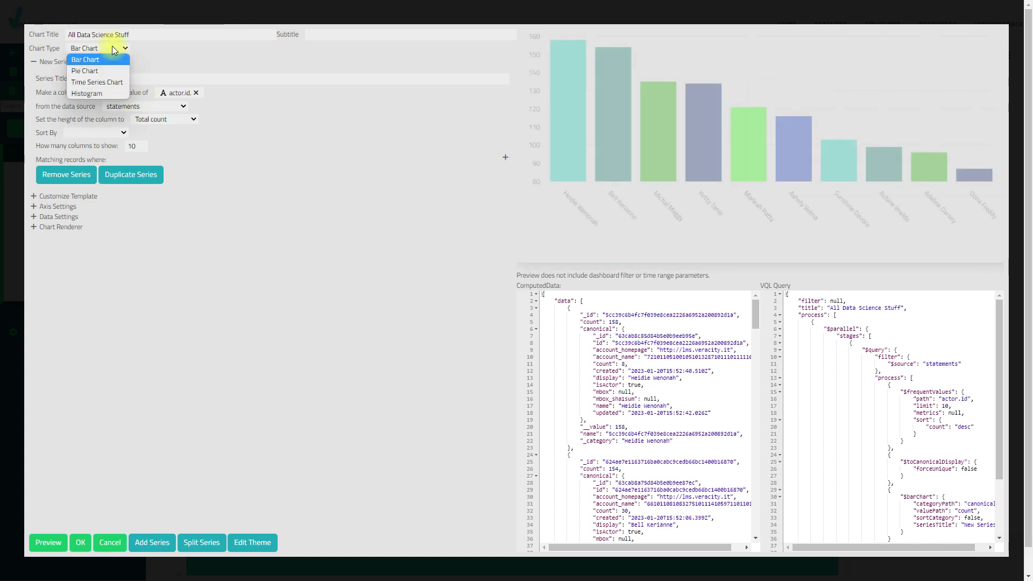
click(106, 86)
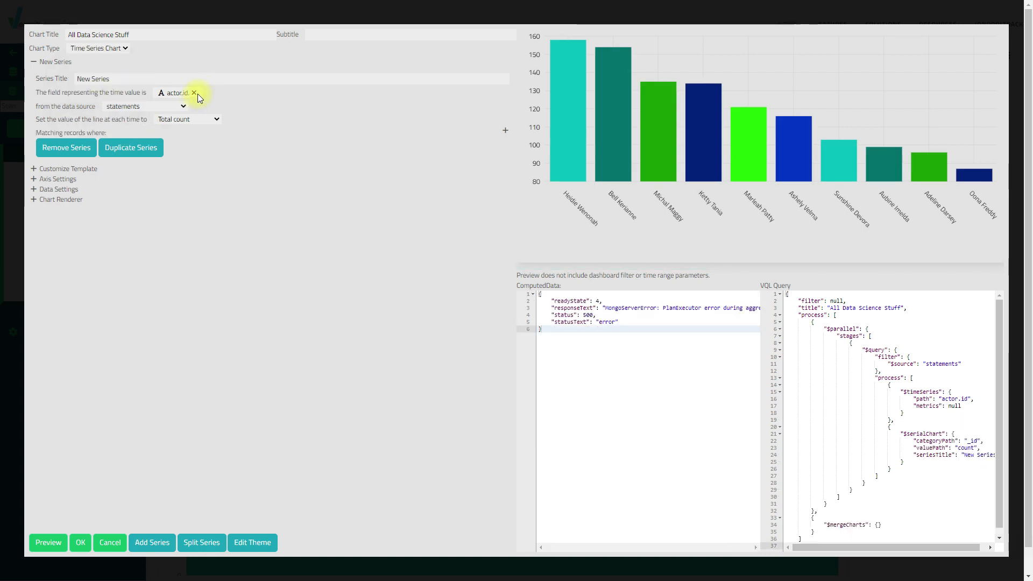
click(200, 93)
click(218, 94)
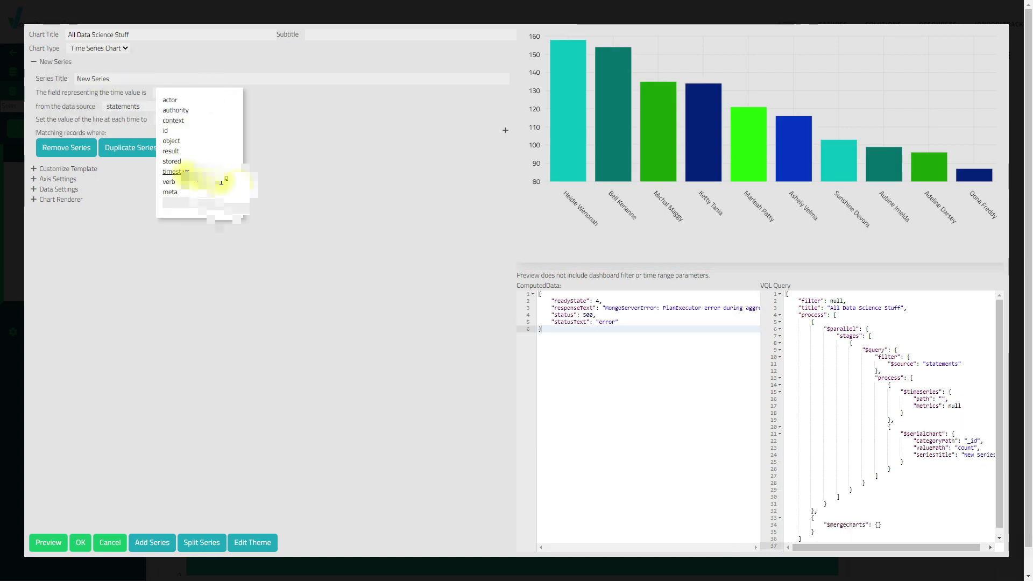
click(183, 172)
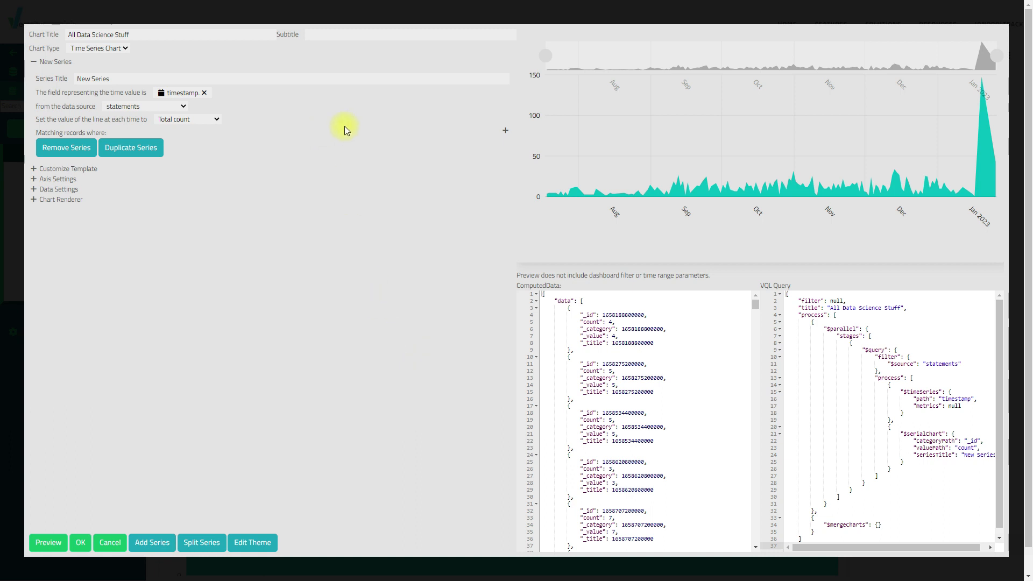
click(504, 131)
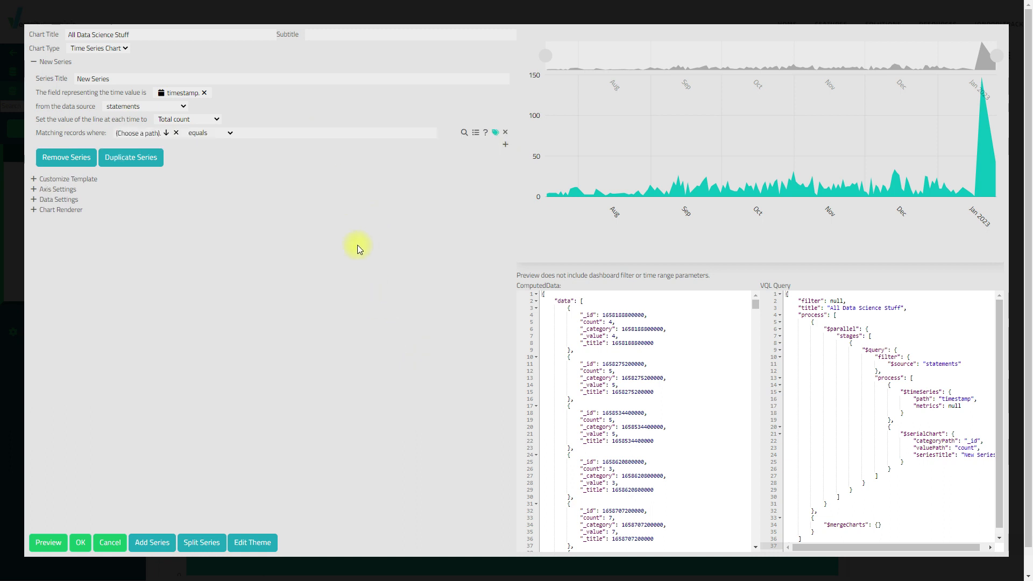
click(159, 135)
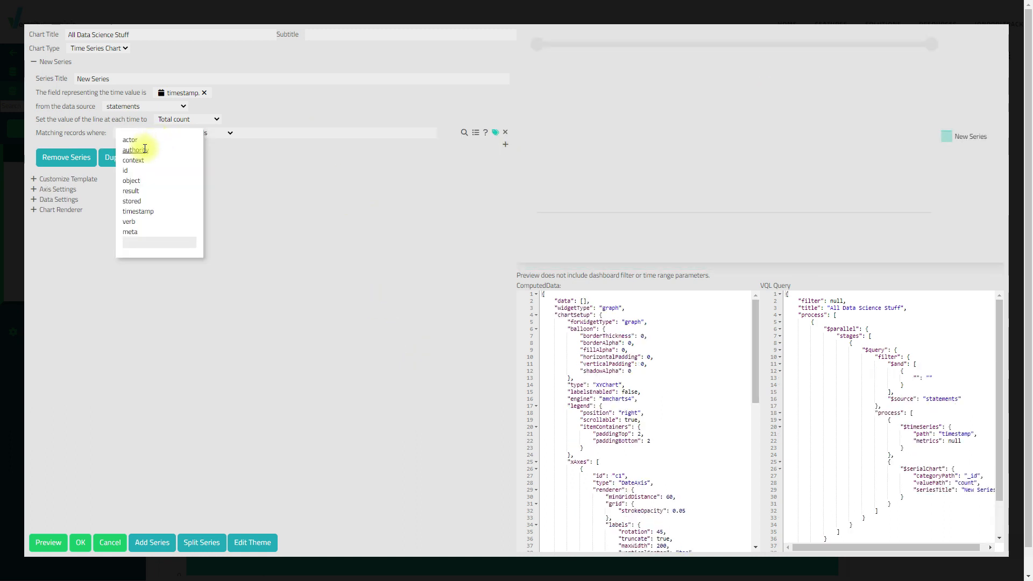
click(133, 172)
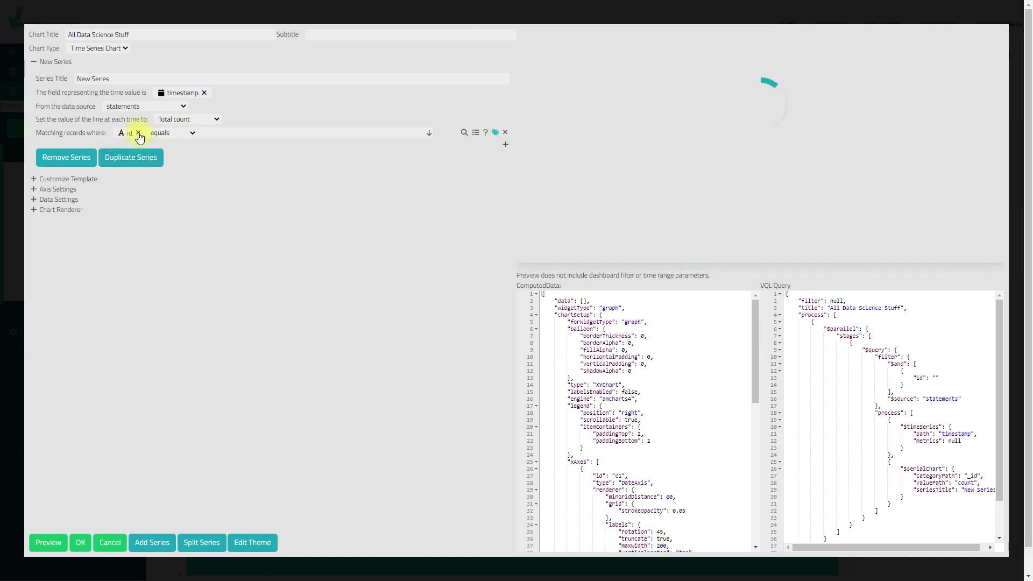
click(171, 133)
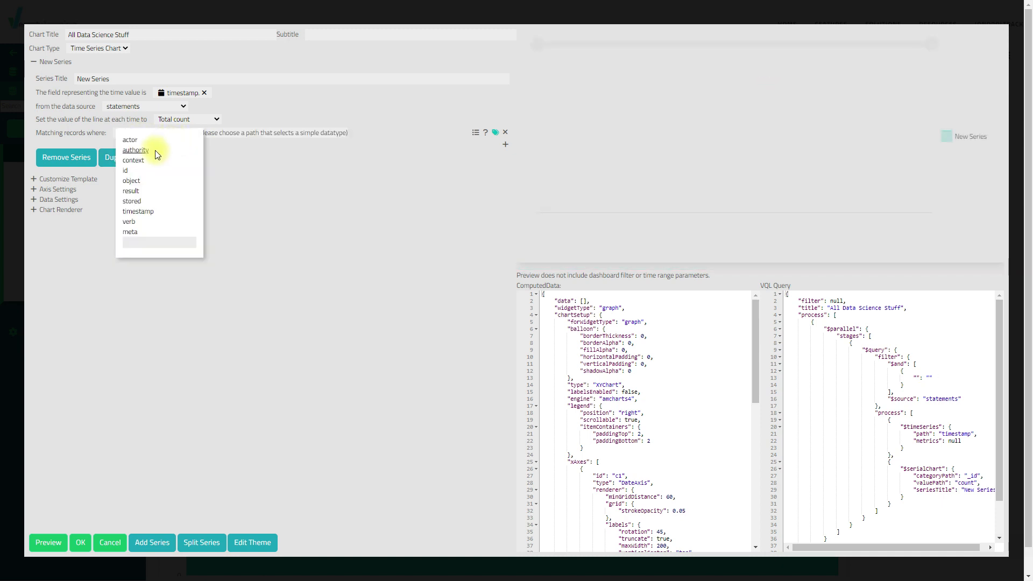
click(132, 181)
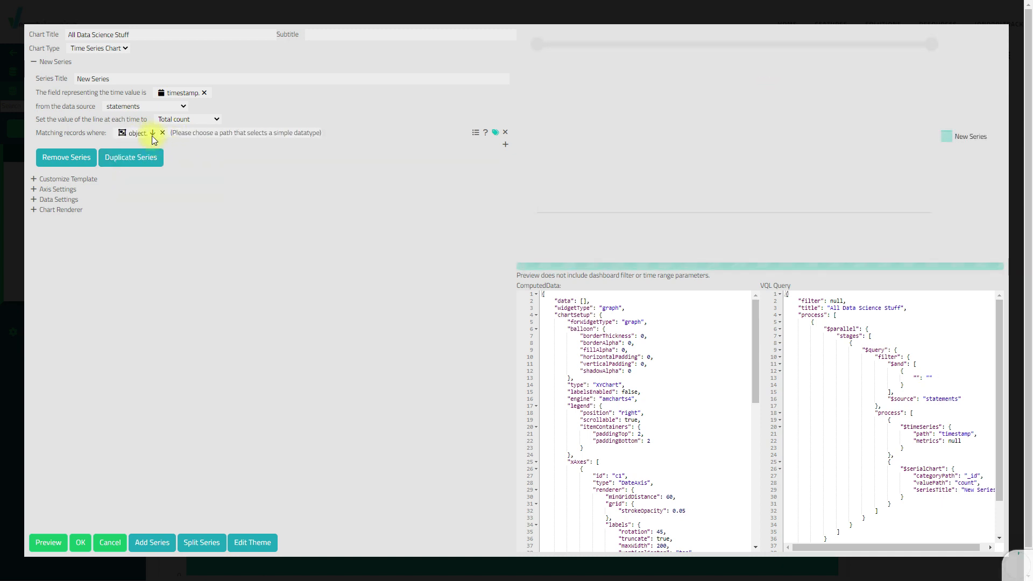
click(154, 138)
click(144, 151)
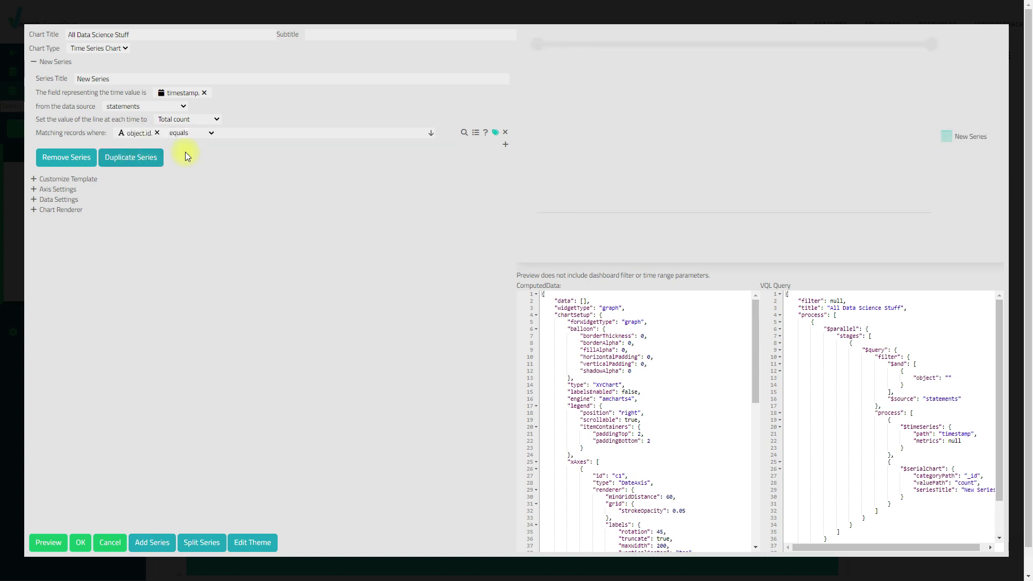
click(430, 135)
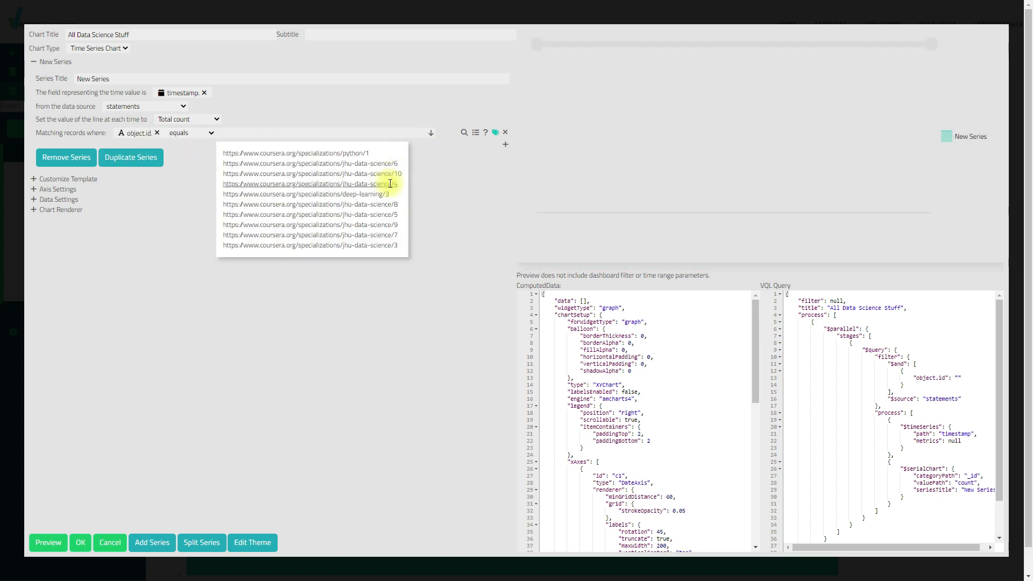
click(390, 183)
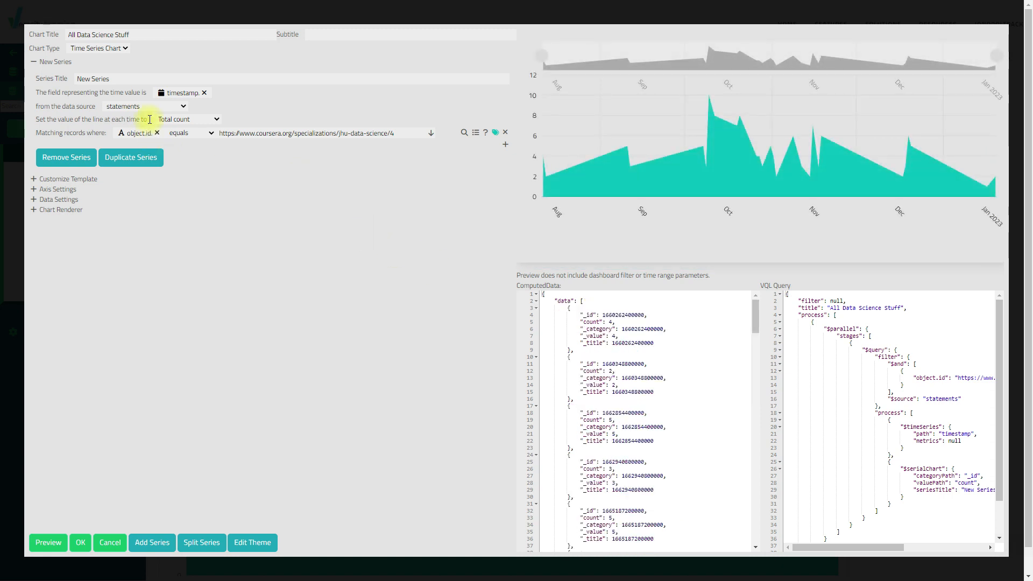
Title the series "Data science 4".
triple_click(122, 78)
text(Data s)
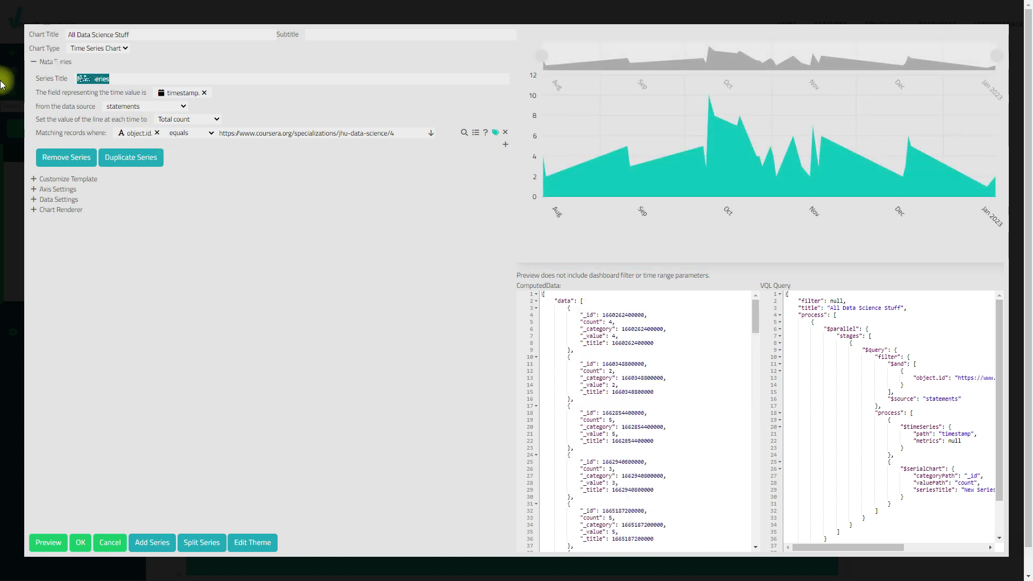
text(cienc 4)
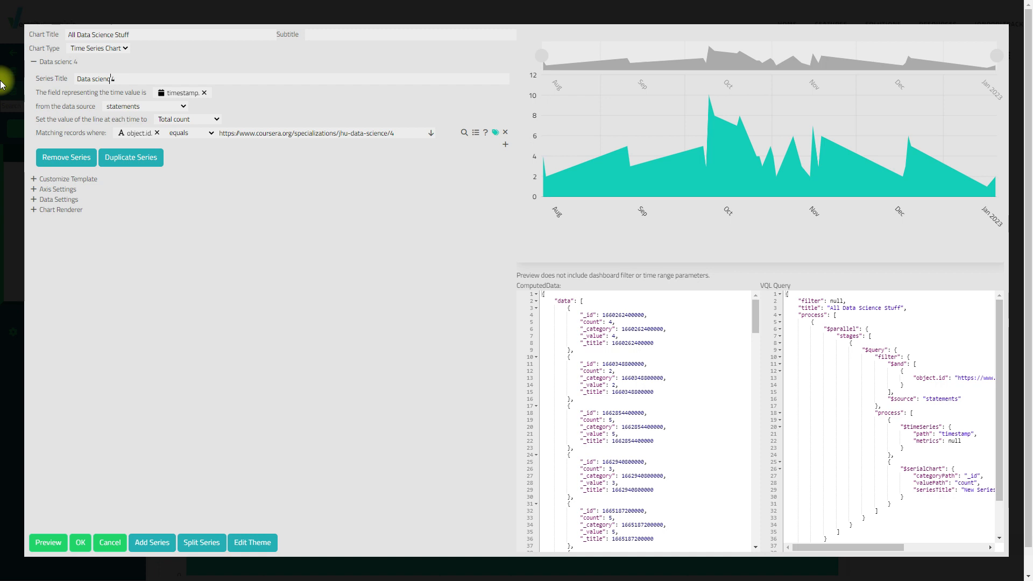
key(BackSpace)
key(BackSpace)
text(e)
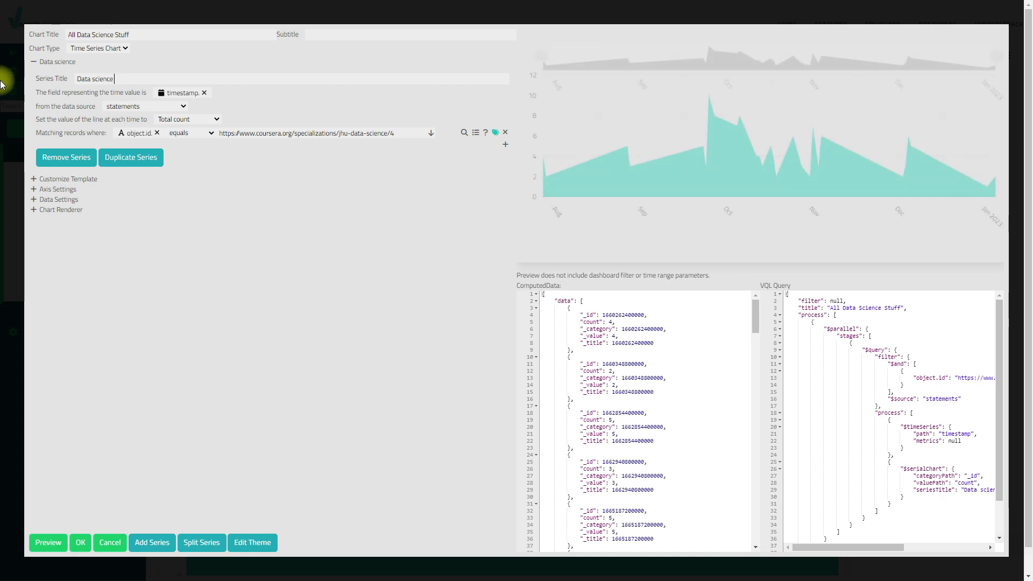
text( 4)
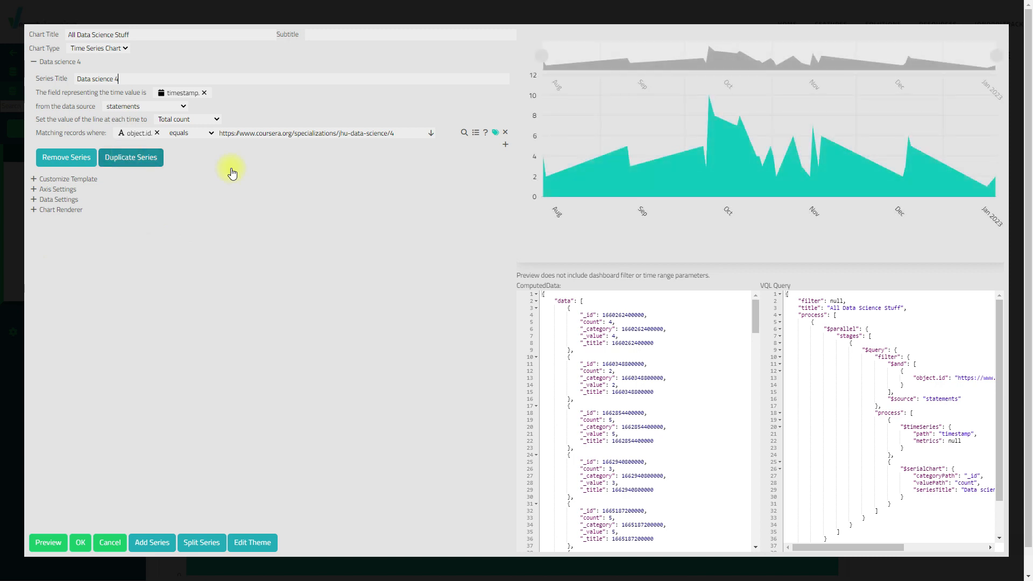
click(142, 160)
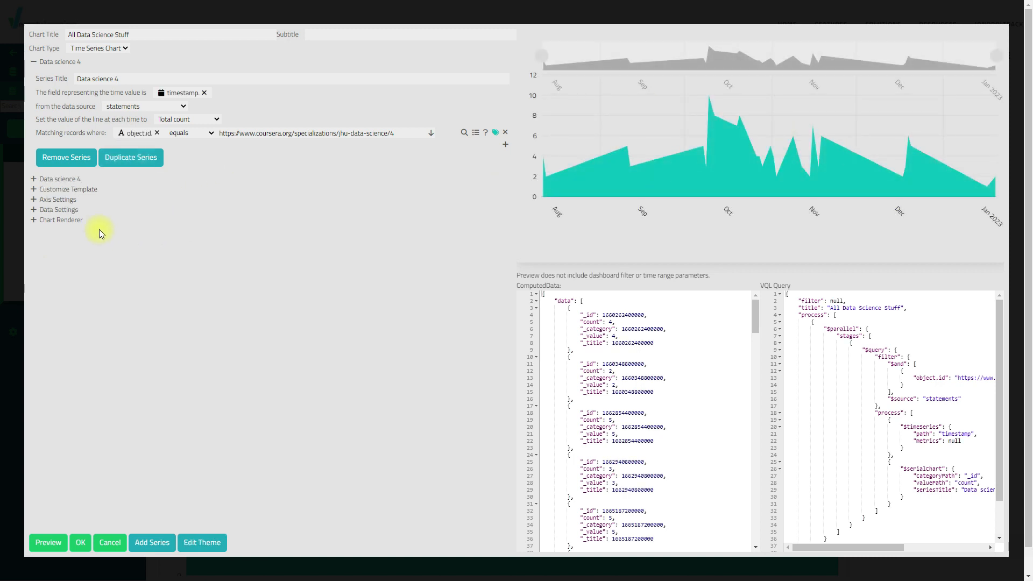
click(32, 179)
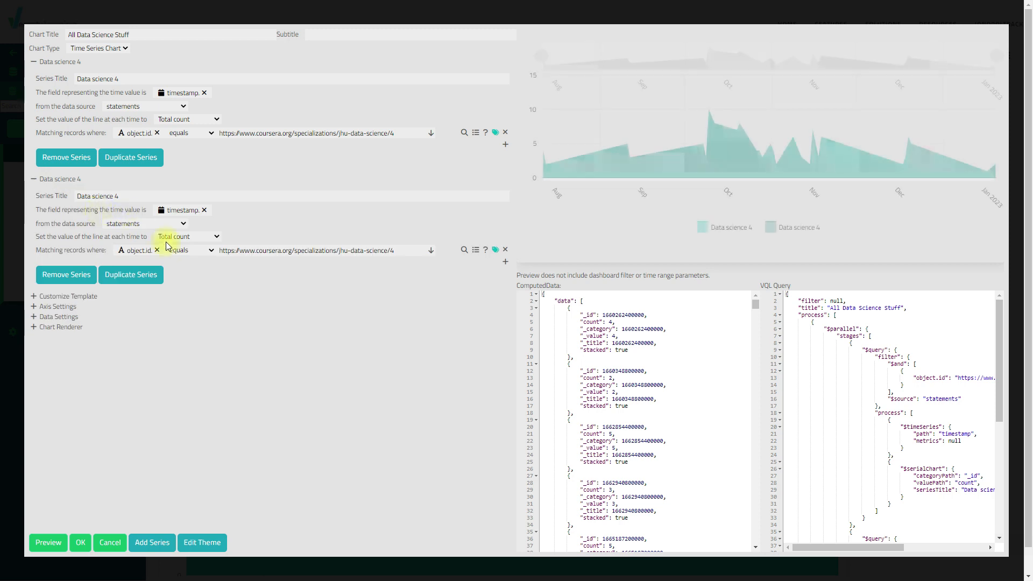
click(429, 251)
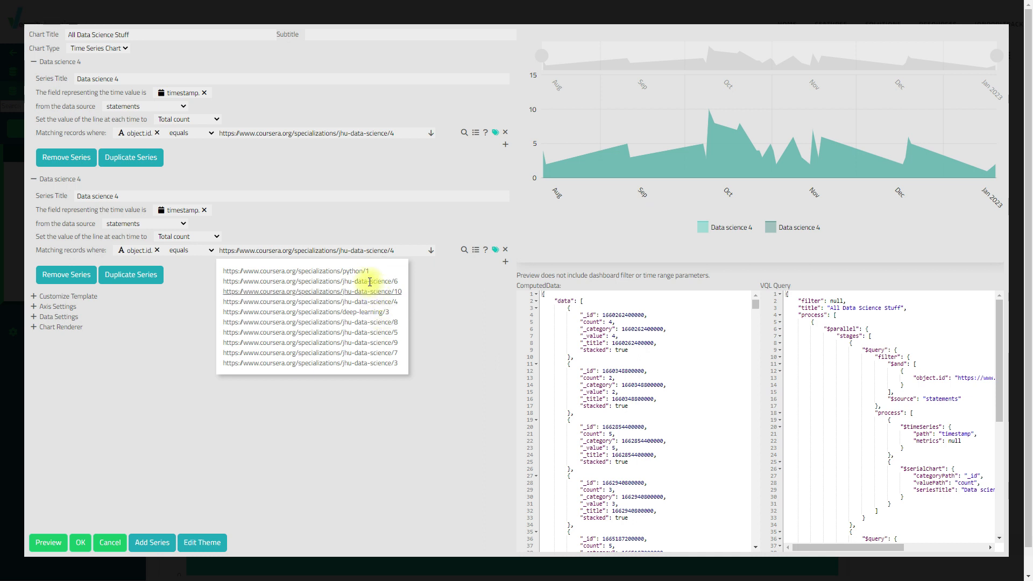
click(367, 271)
Rename the duplicated series as "Python".
triple_click(148, 197)
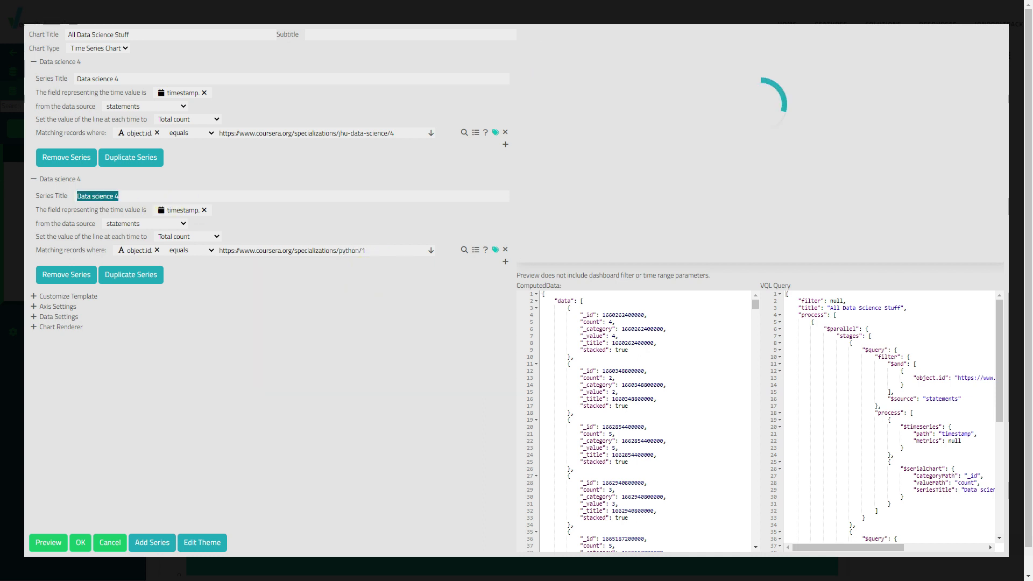
text(Pty)
key(BackSpace)
key(BackSpace)
text(ython)
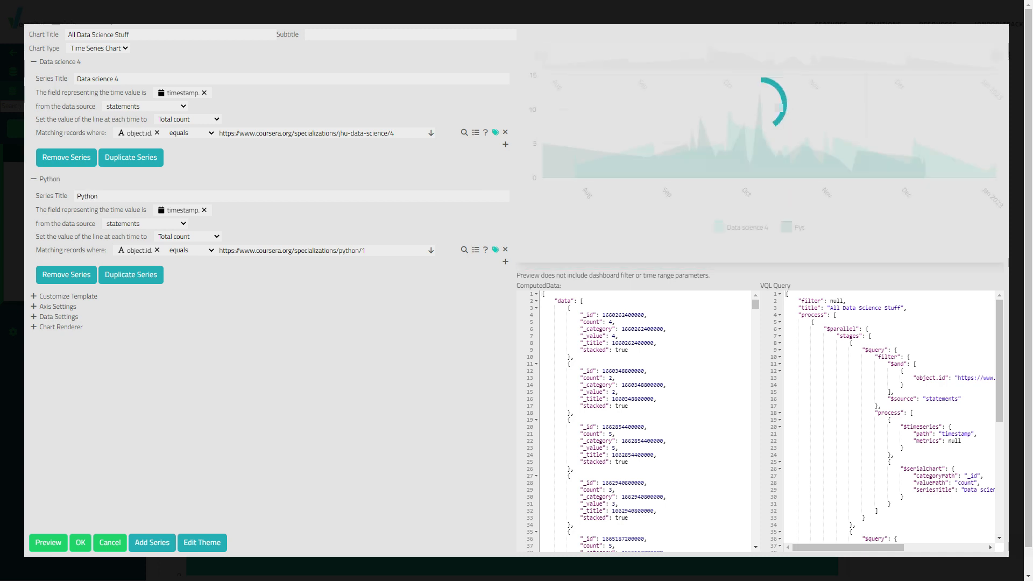
Add the two-series chart to the dashboard and enlarge its widget to fill the height above the Completions widget.
click(80, 544)
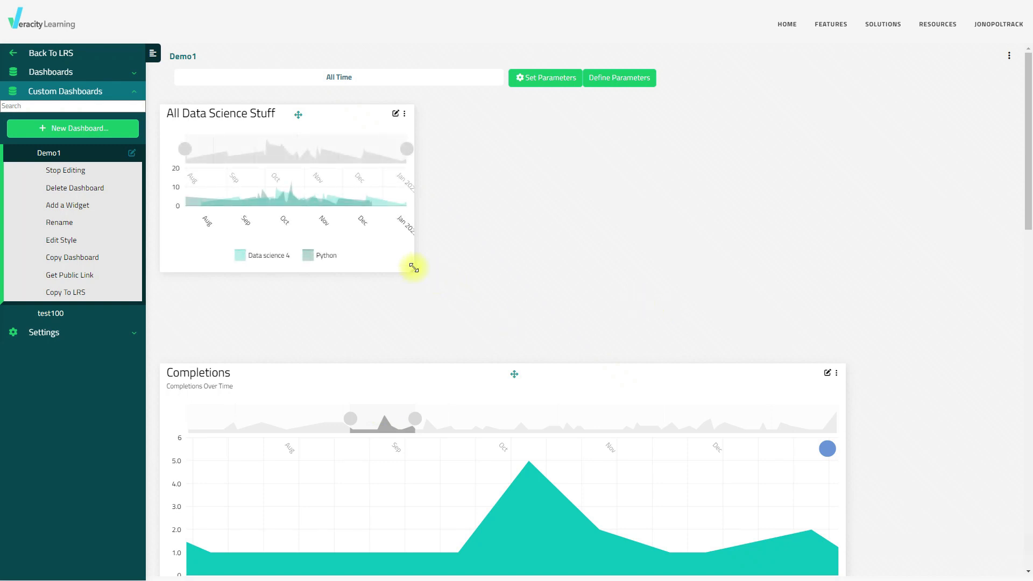
drag(413, 268, 494, 320)
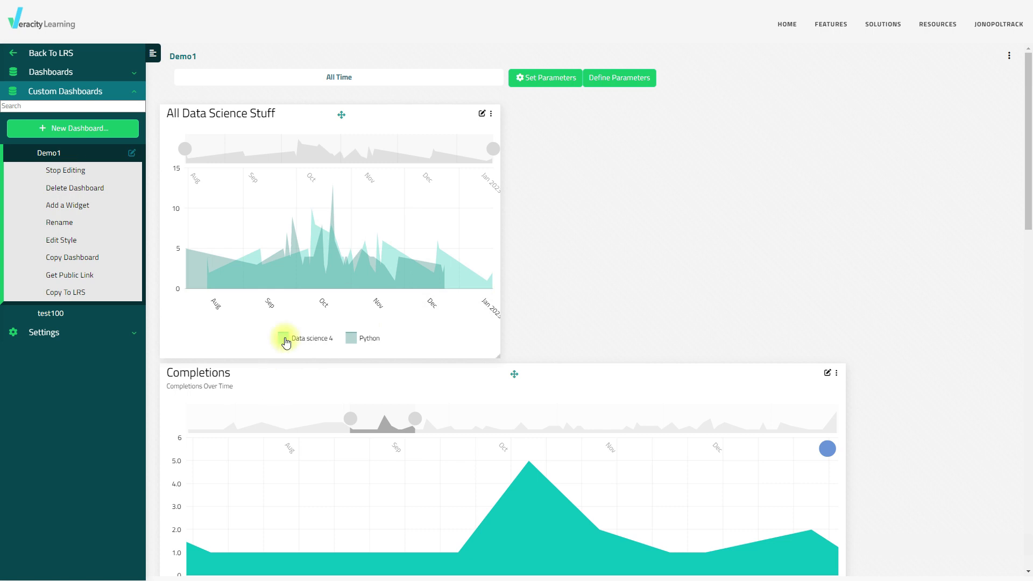
Toggle the Data science 4 and Python series off and back on in the All Data Science Stuff chart.
click(354, 339)
click(294, 338)
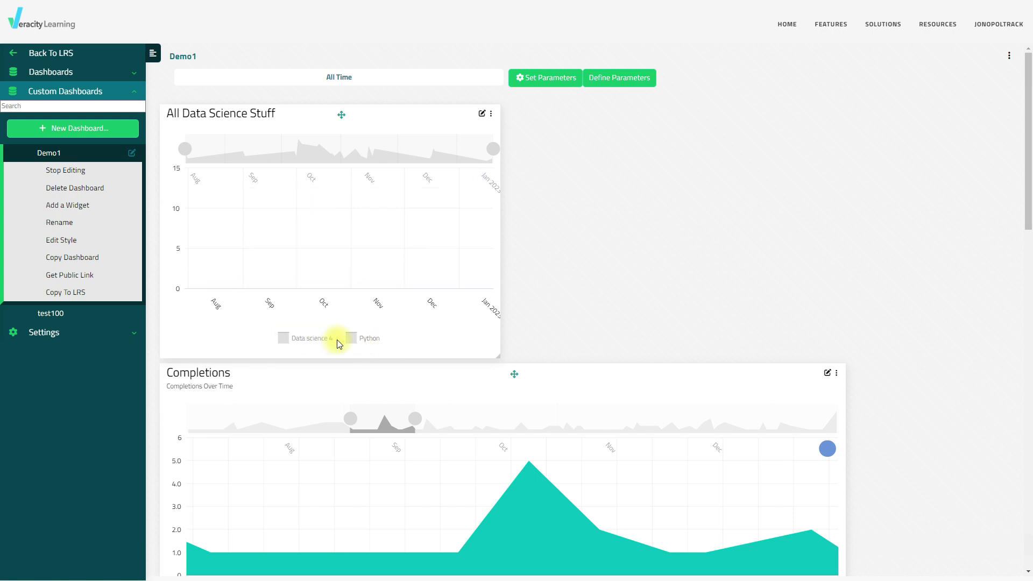
click(351, 343)
click(291, 338)
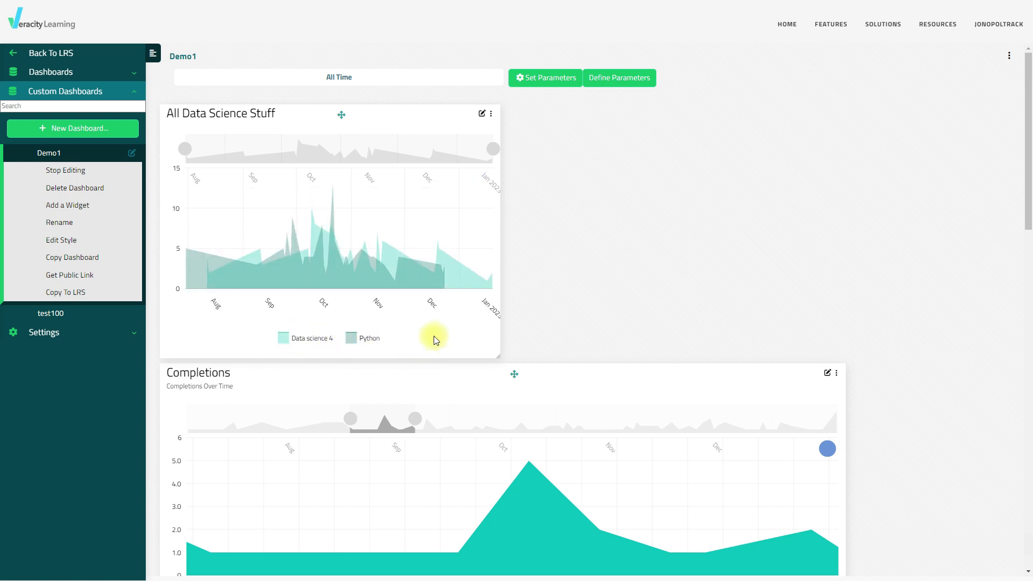
click(358, 341)
click(285, 338)
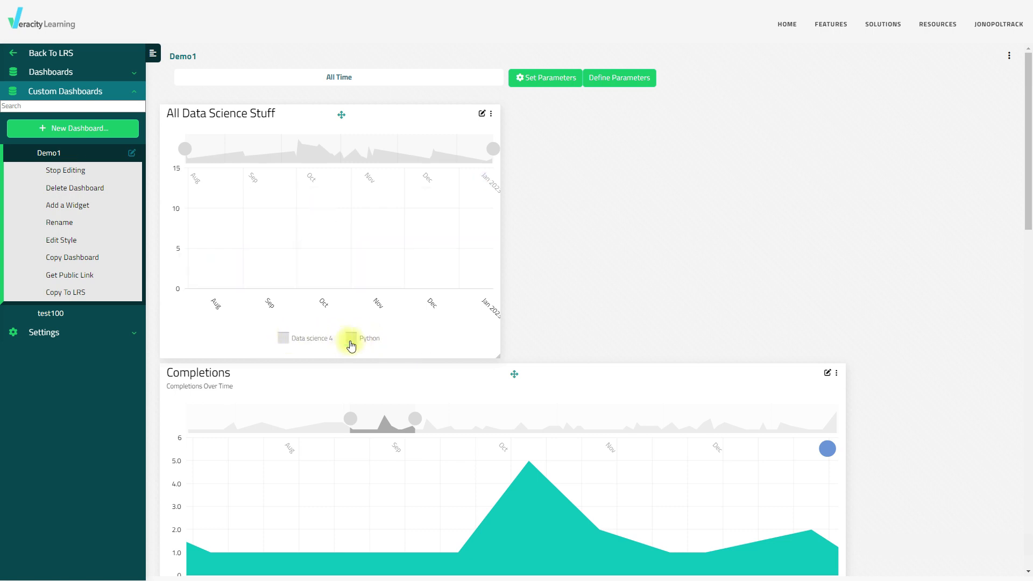
click(350, 342)
click(282, 338)
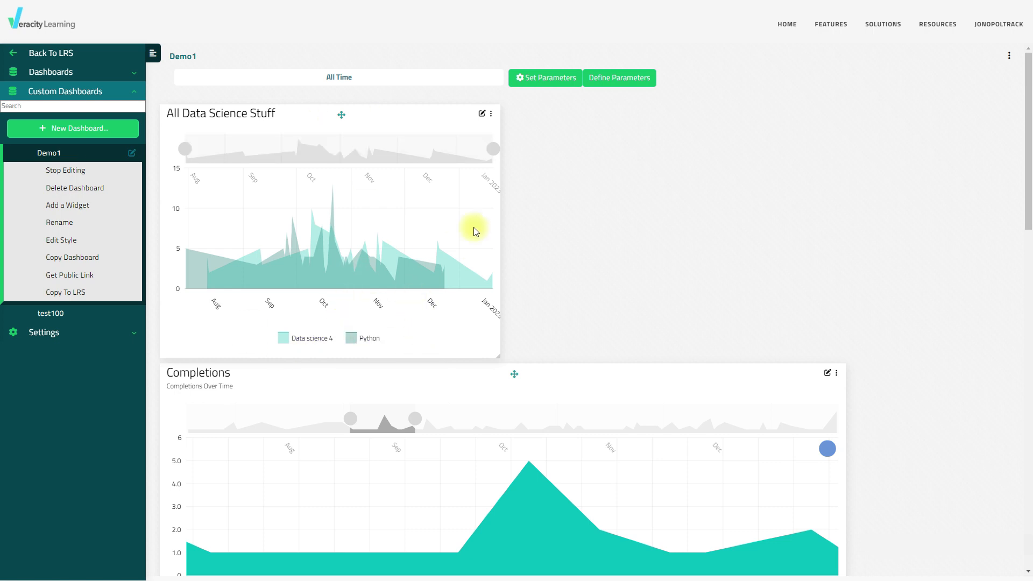
Edit the All Data Science Stuff chart, removing the Python series and the object.id filter of the Data science 4 series.
click(482, 115)
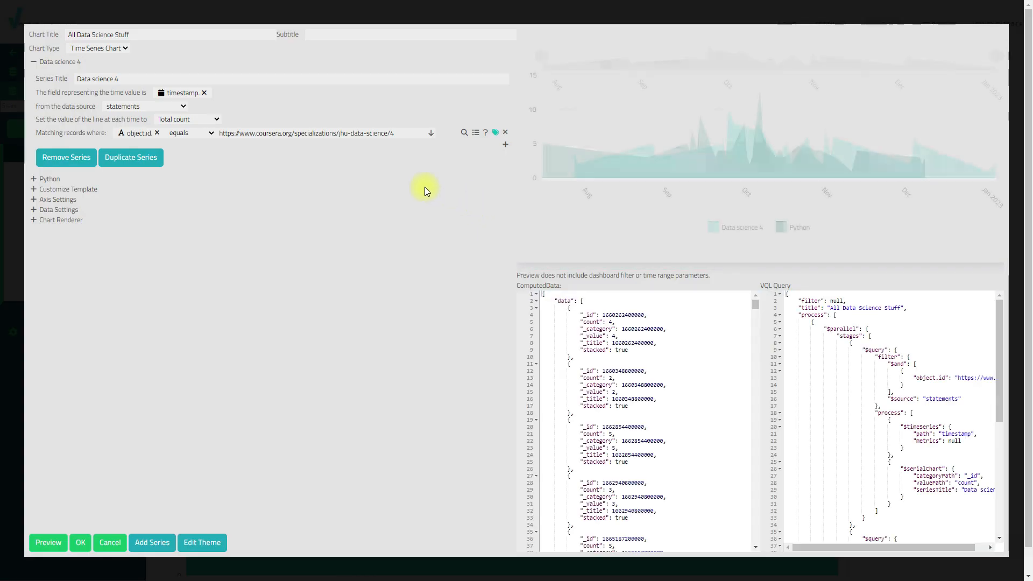
click(38, 180)
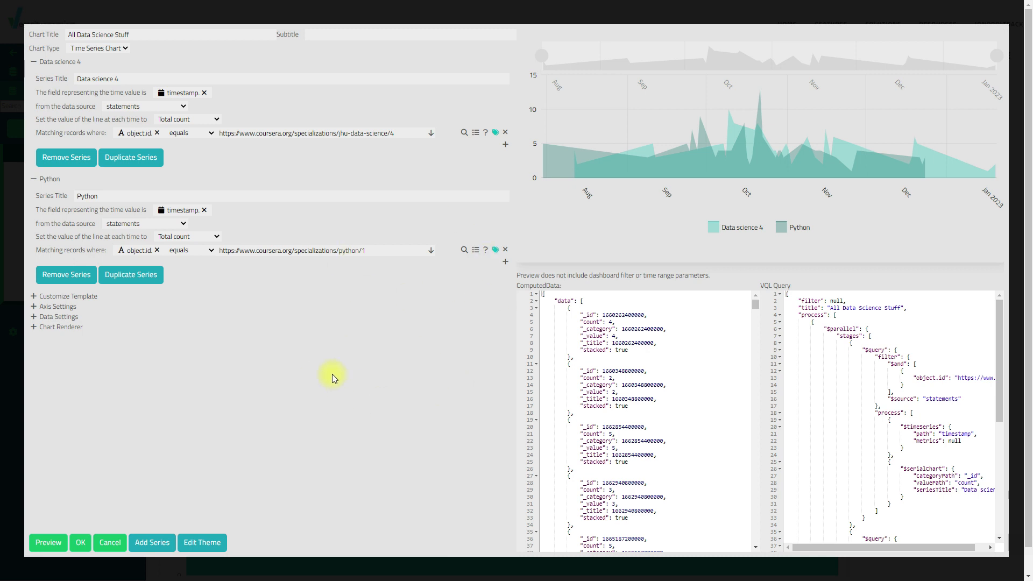
click(504, 250)
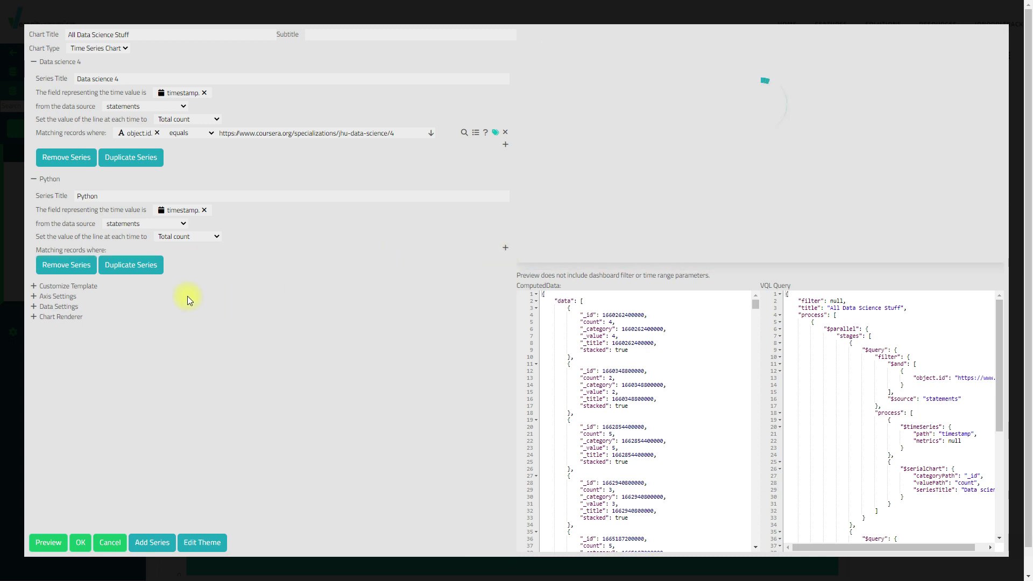
click(76, 264)
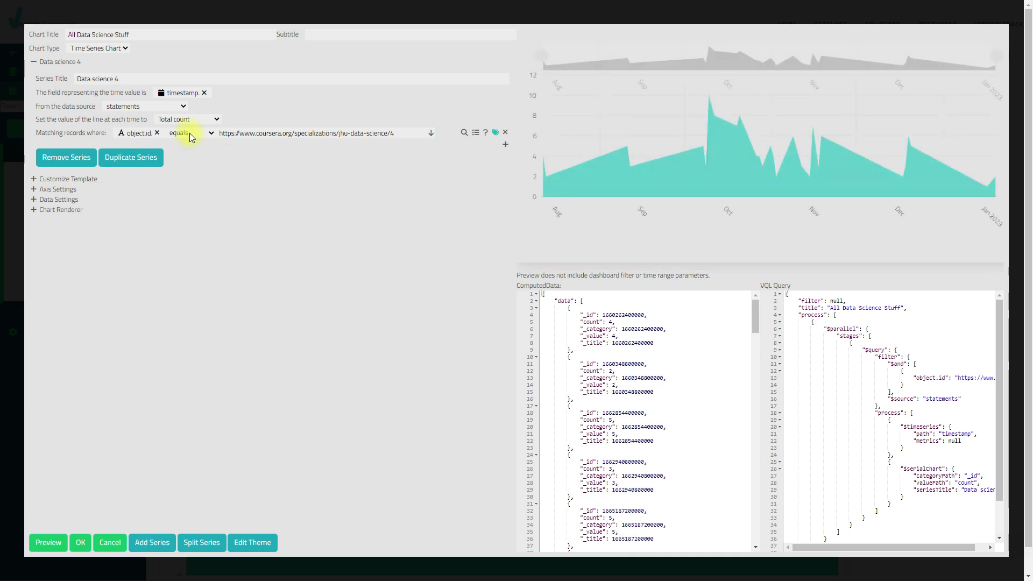
click(505, 135)
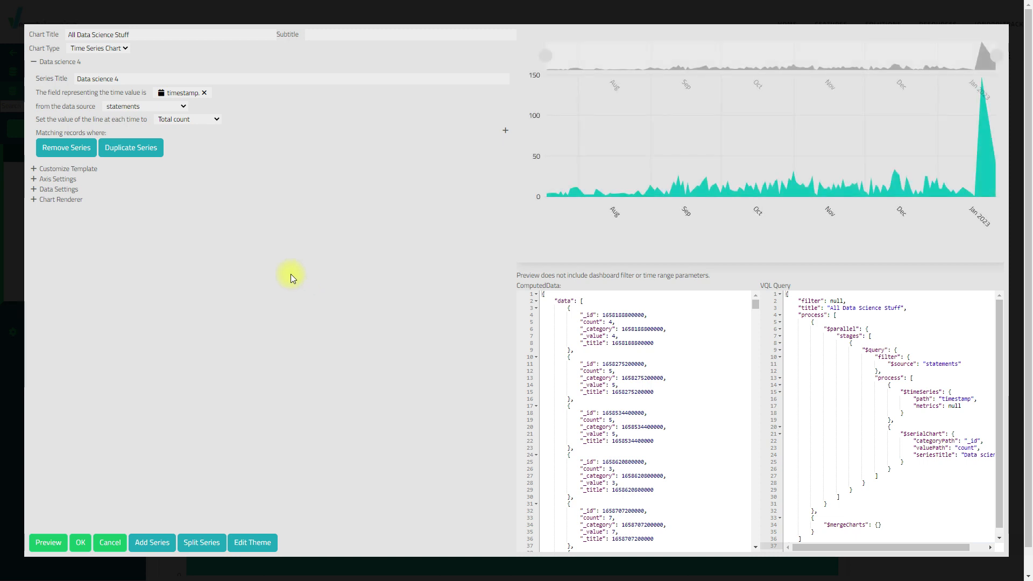
click(505, 130)
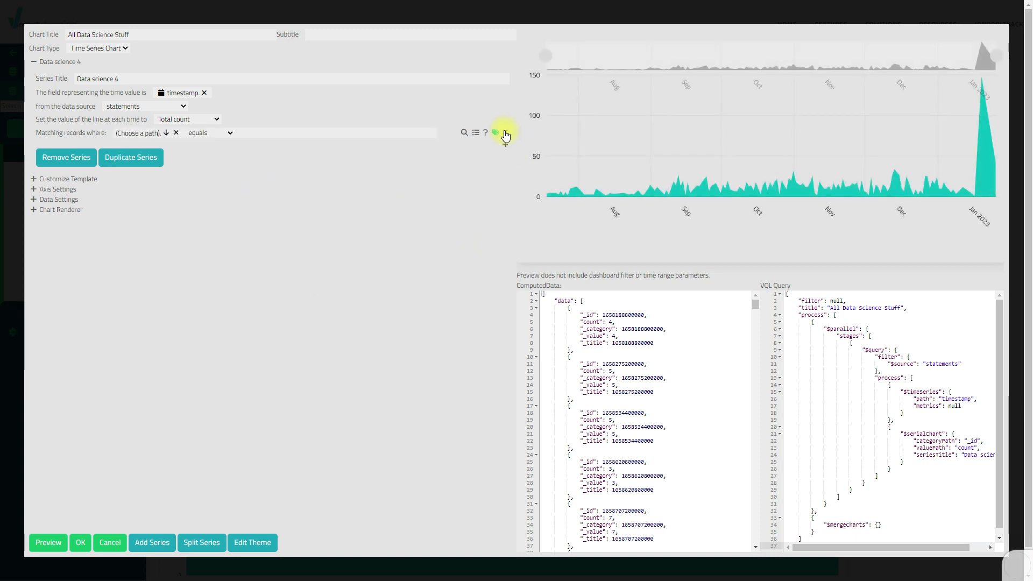
click(163, 132)
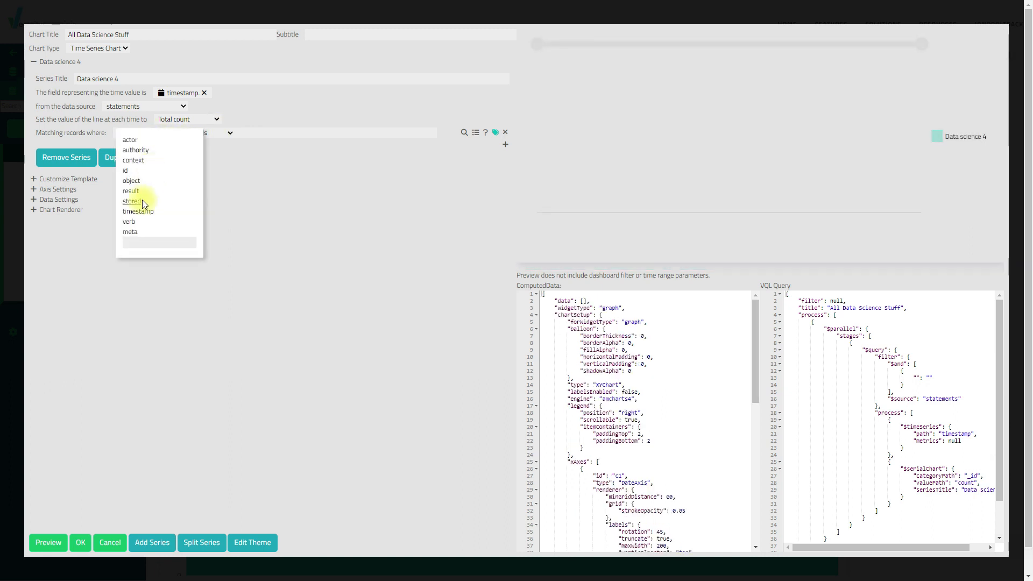
click(141, 161)
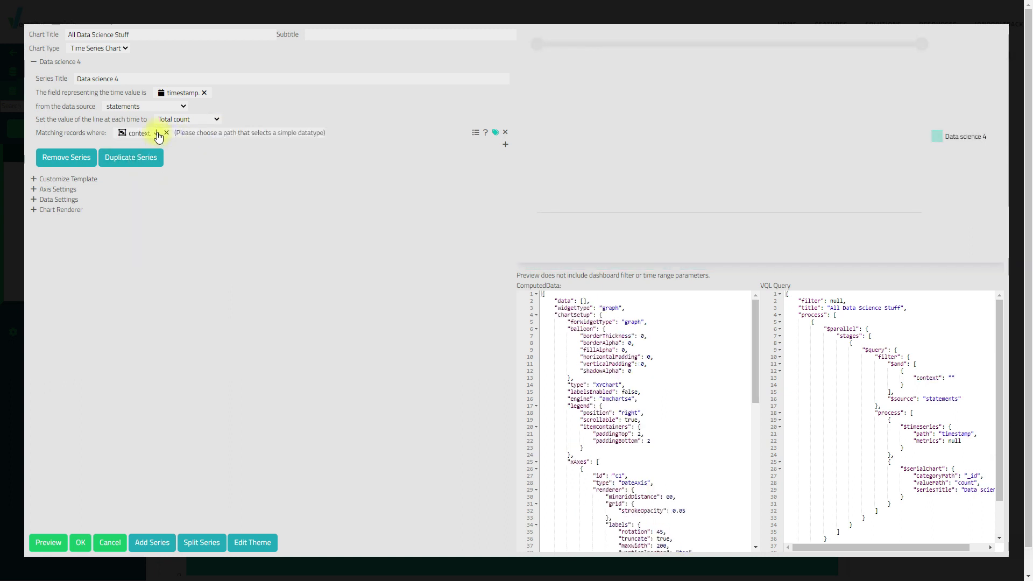
click(158, 135)
click(156, 138)
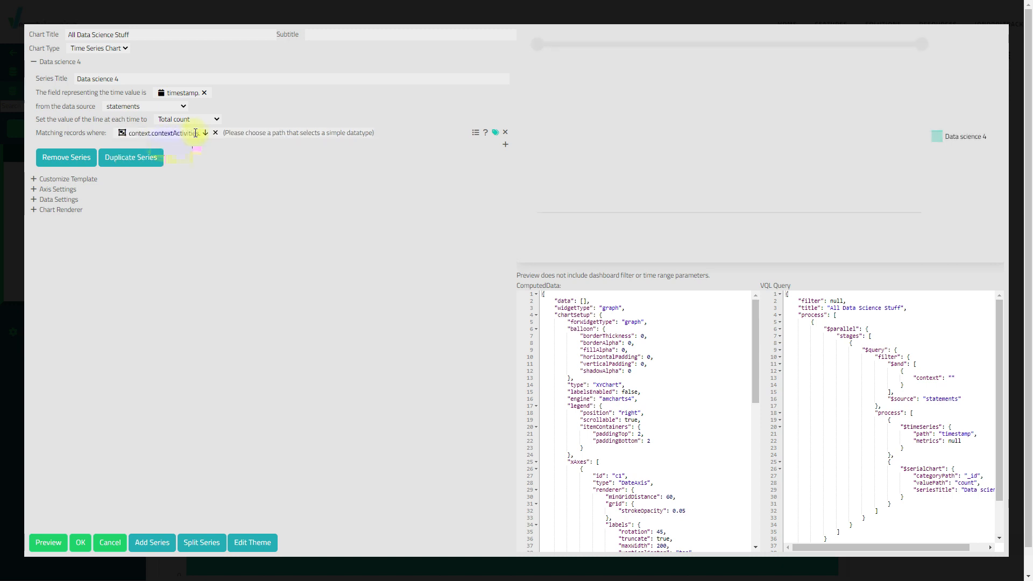
click(198, 134)
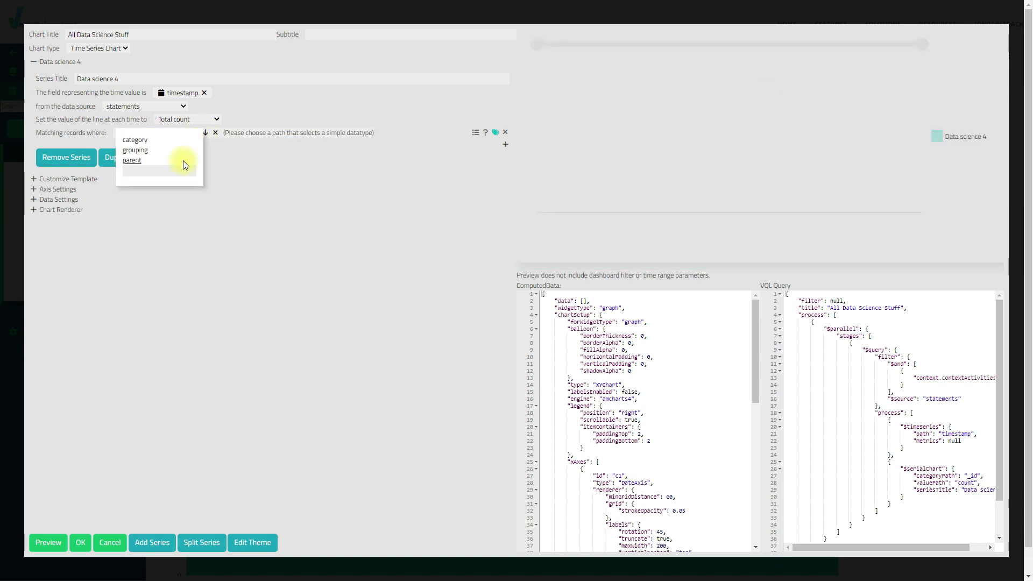
click(184, 161)
click(225, 135)
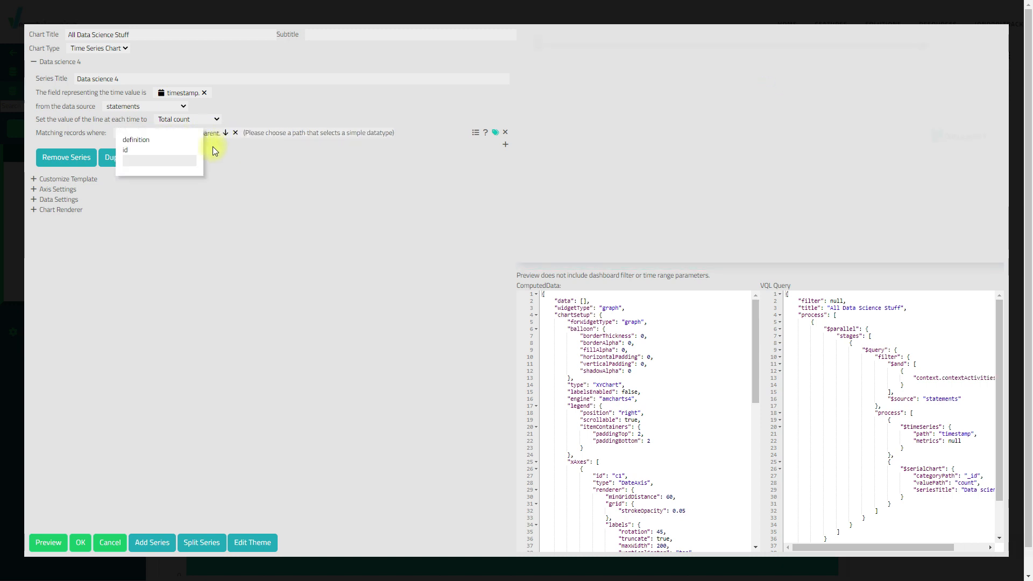
click(162, 151)
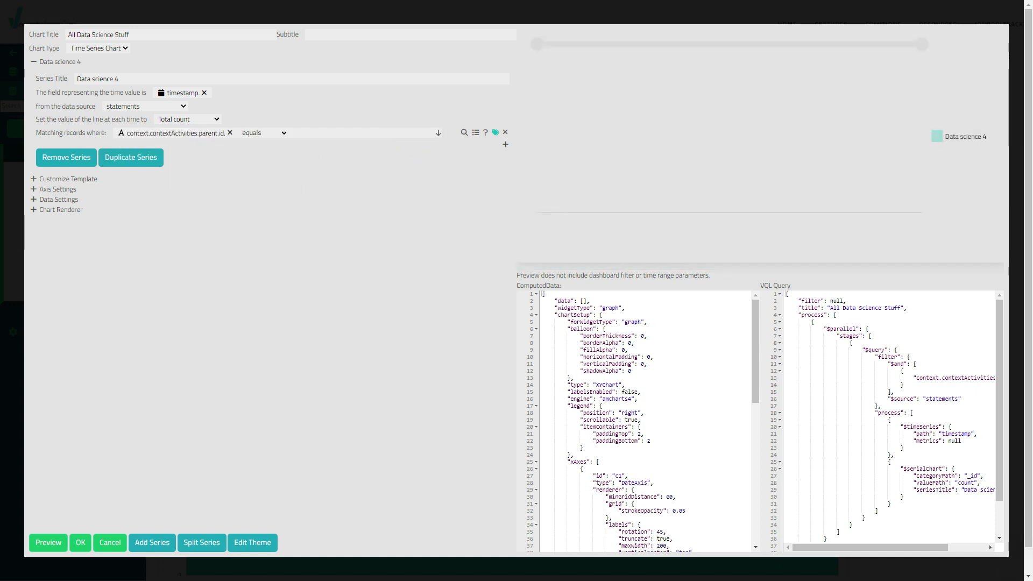
click(415, 132)
key(ctrl+v)
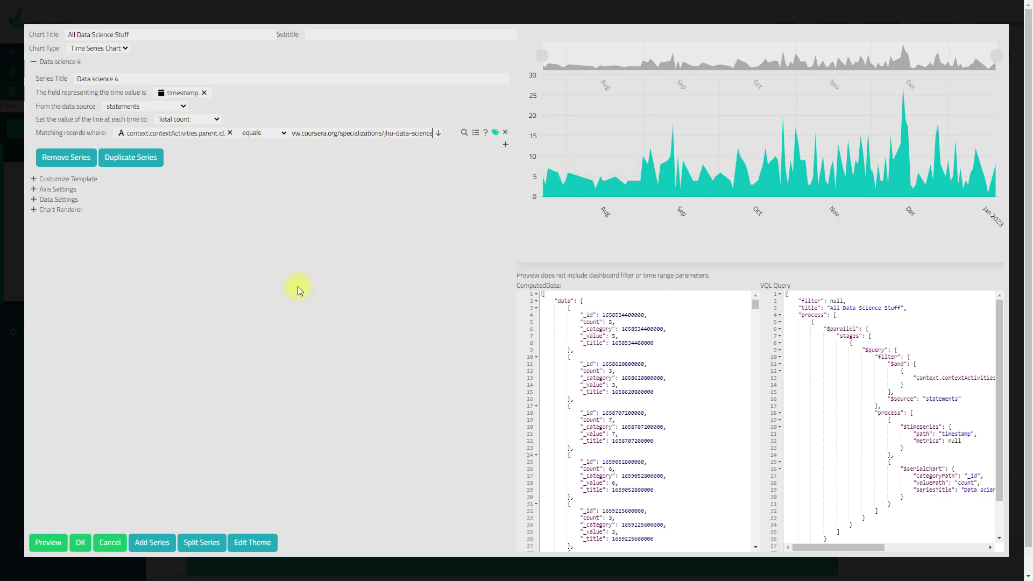
Split the series by unique object.id values and widen the saved chart's widget to match the Completions widget.
click(200, 542)
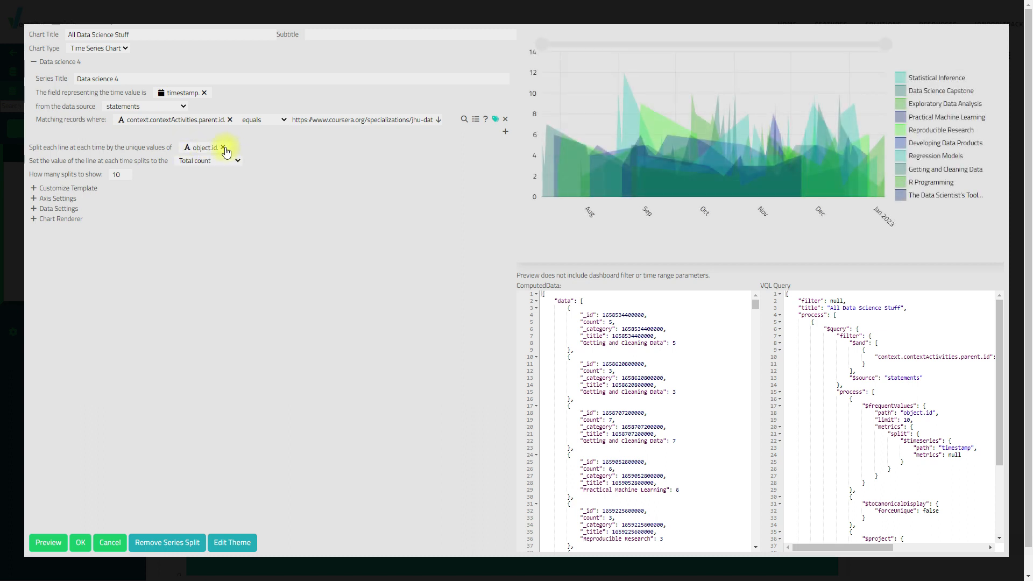
drag(184, 149, 222, 151)
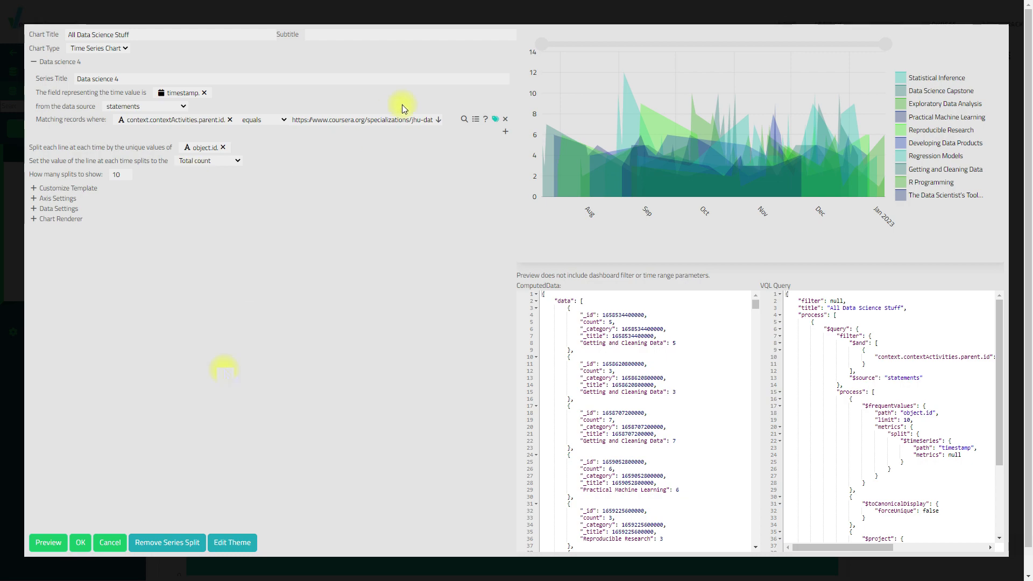
click(80, 544)
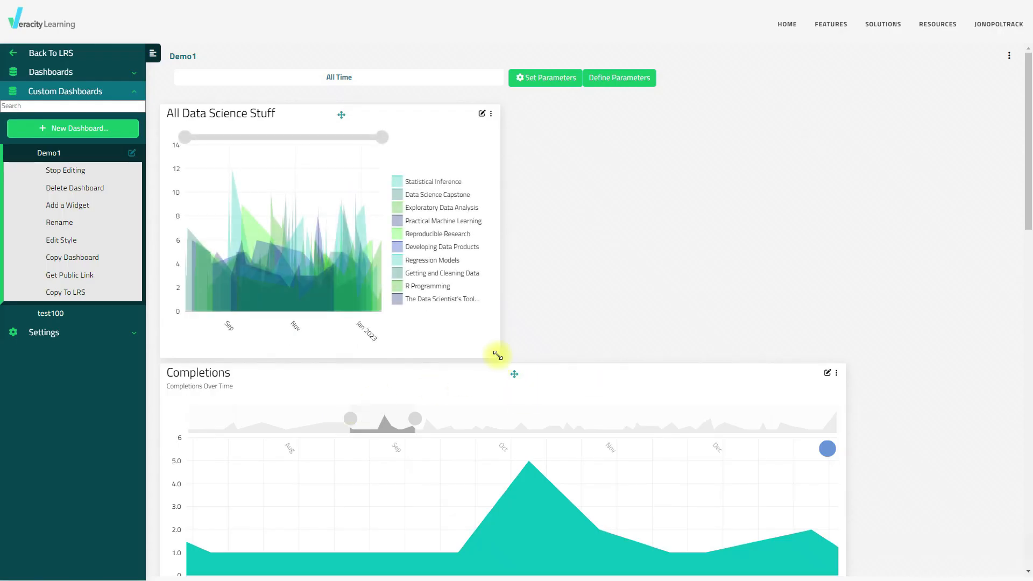
drag(496, 354, 819, 357)
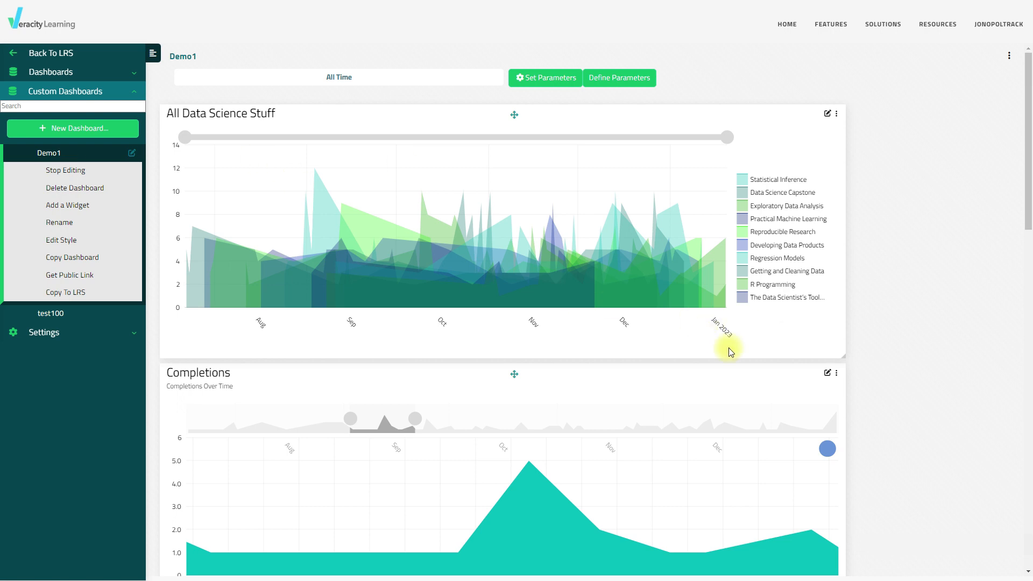
Hide The Data Scientist's Tool…, Reproducible Research, Developing Data Products, Regression Models and Statistical Inference in the All Data Science Stuff chart.
click(741, 297)
click(740, 238)
click(741, 245)
click(742, 258)
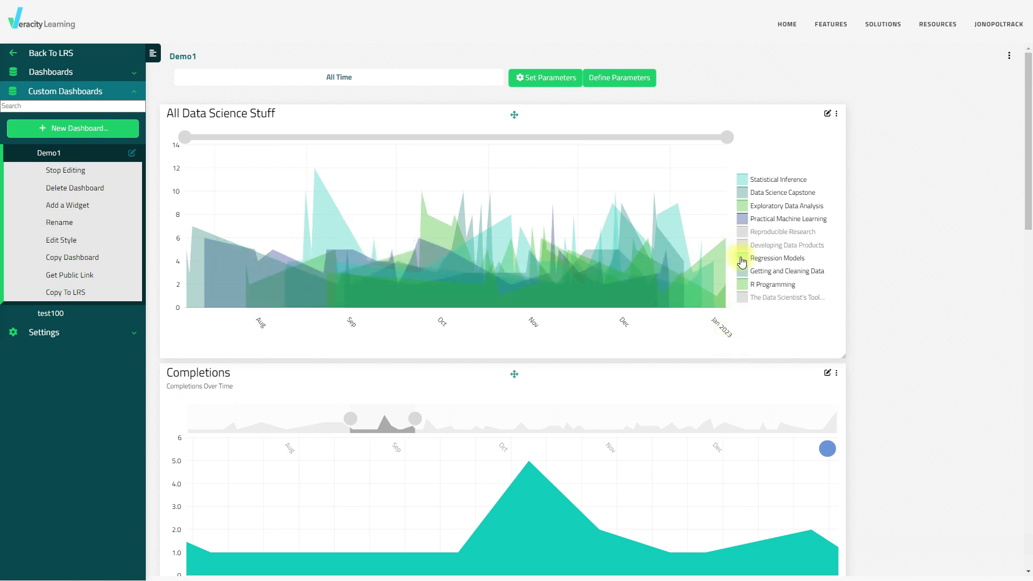
click(739, 180)
Narrow the All Data Science Stuff chart's visible time range to about Nov 10 through Nov 19.
drag(185, 138, 479, 137)
drag(733, 137, 546, 141)
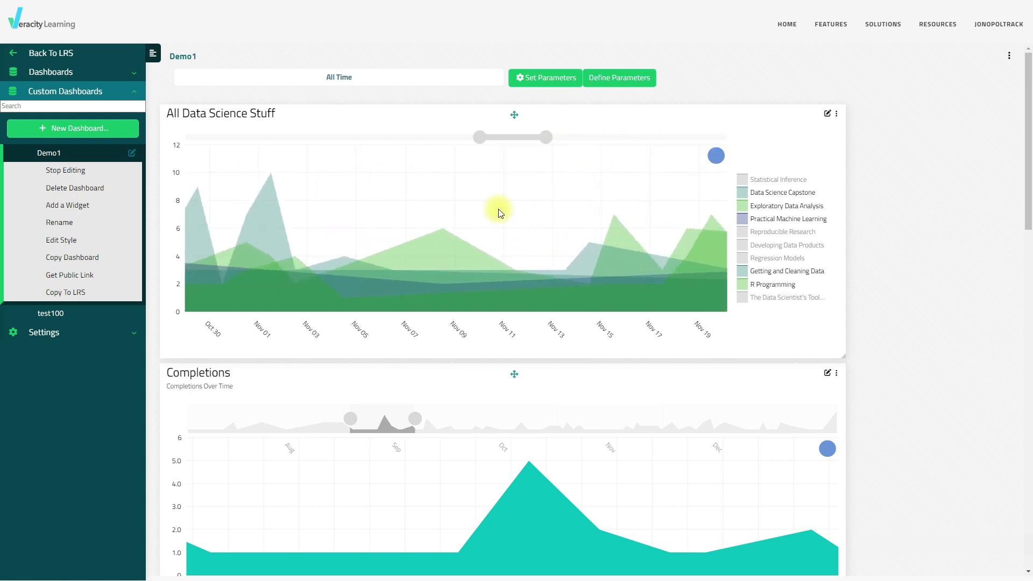
drag(479, 135, 517, 138)
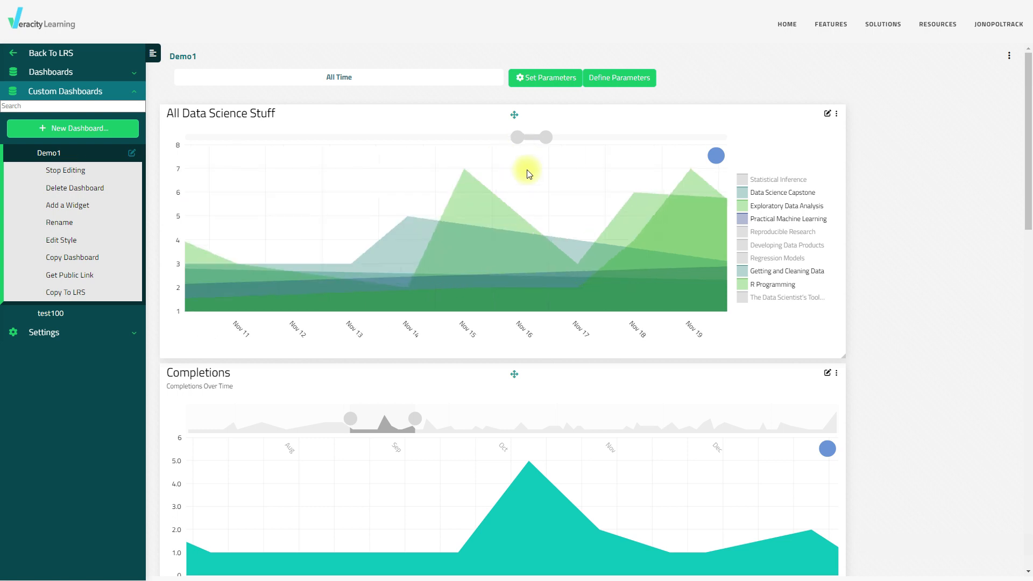